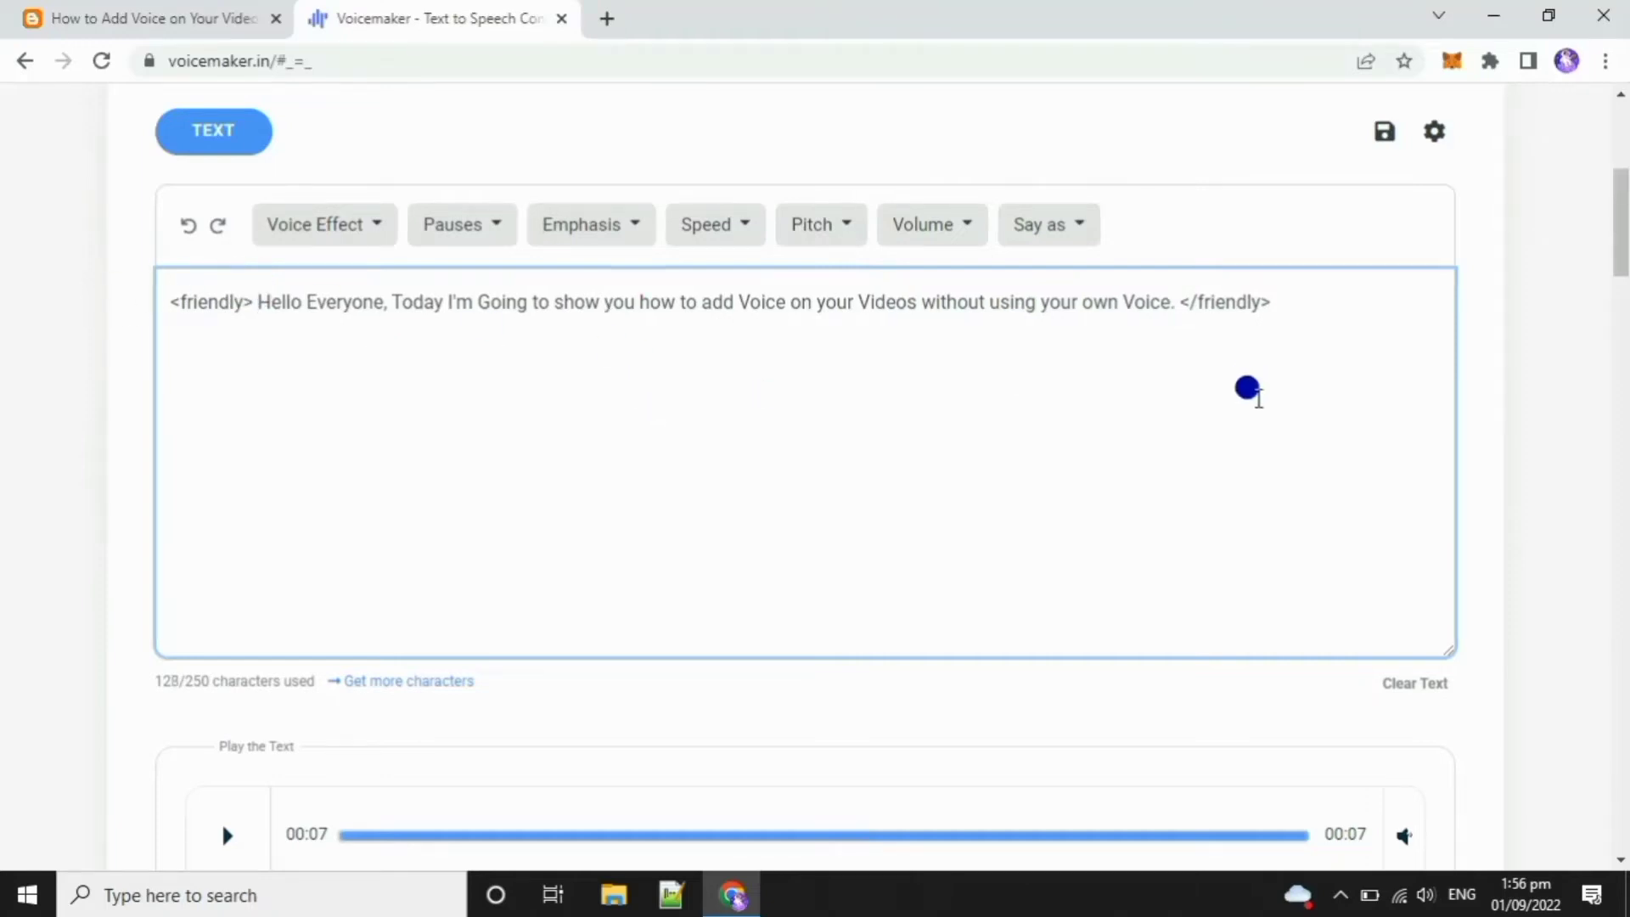
Generate speech from the friendly-tagged greeting and play the 7-second clip.
scroll(552, 526, "down", 4)
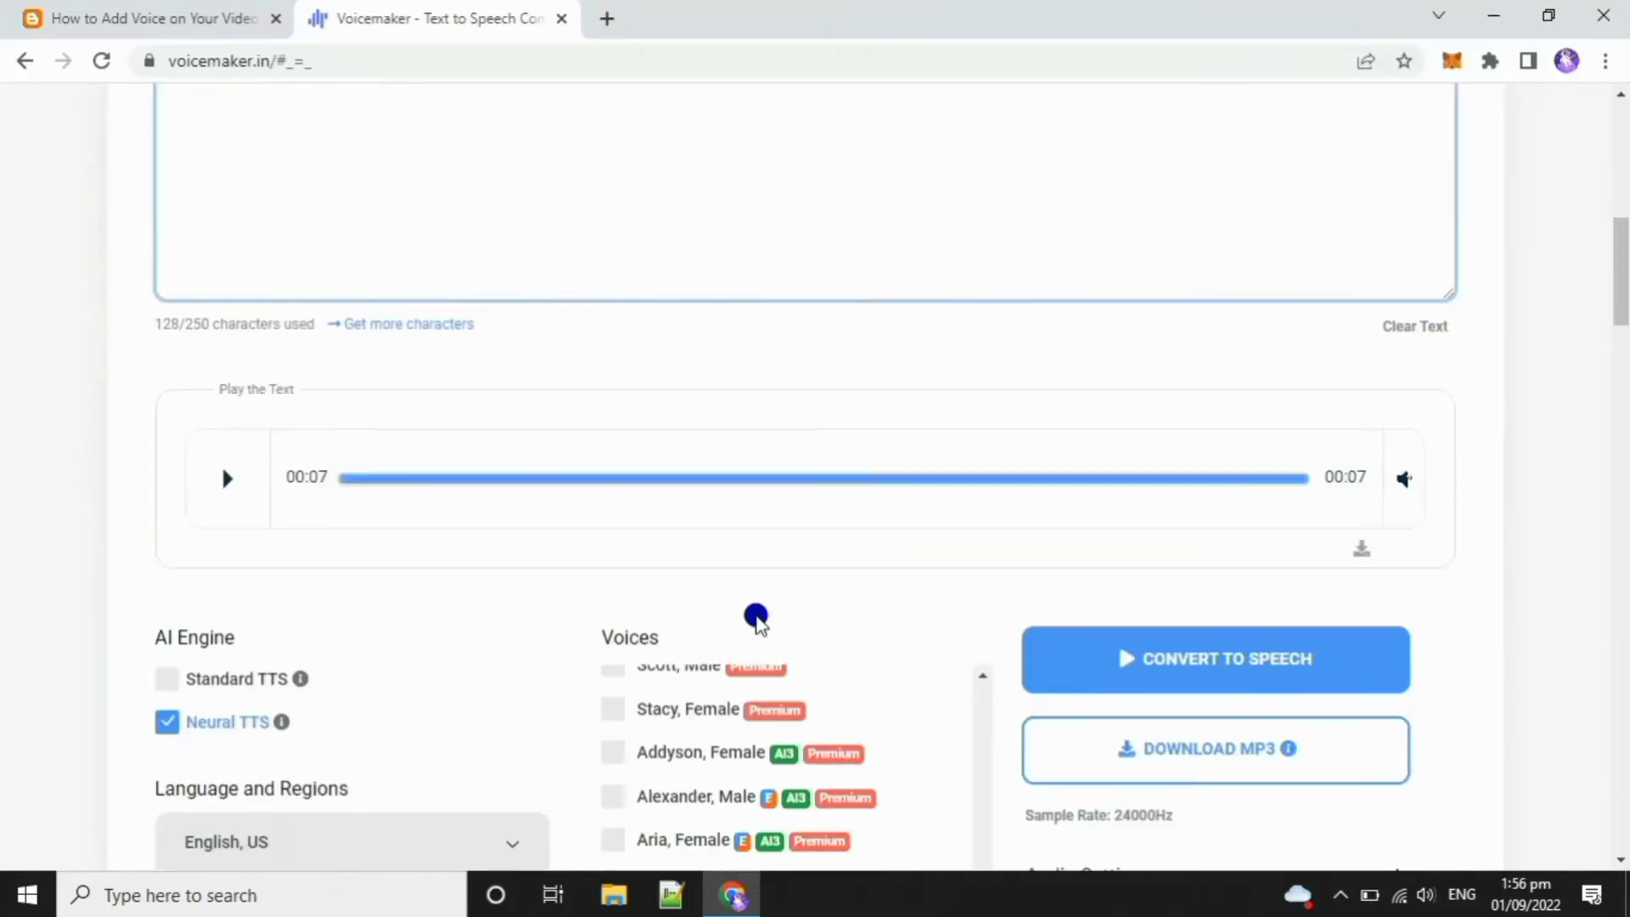
left_click(1174, 652)
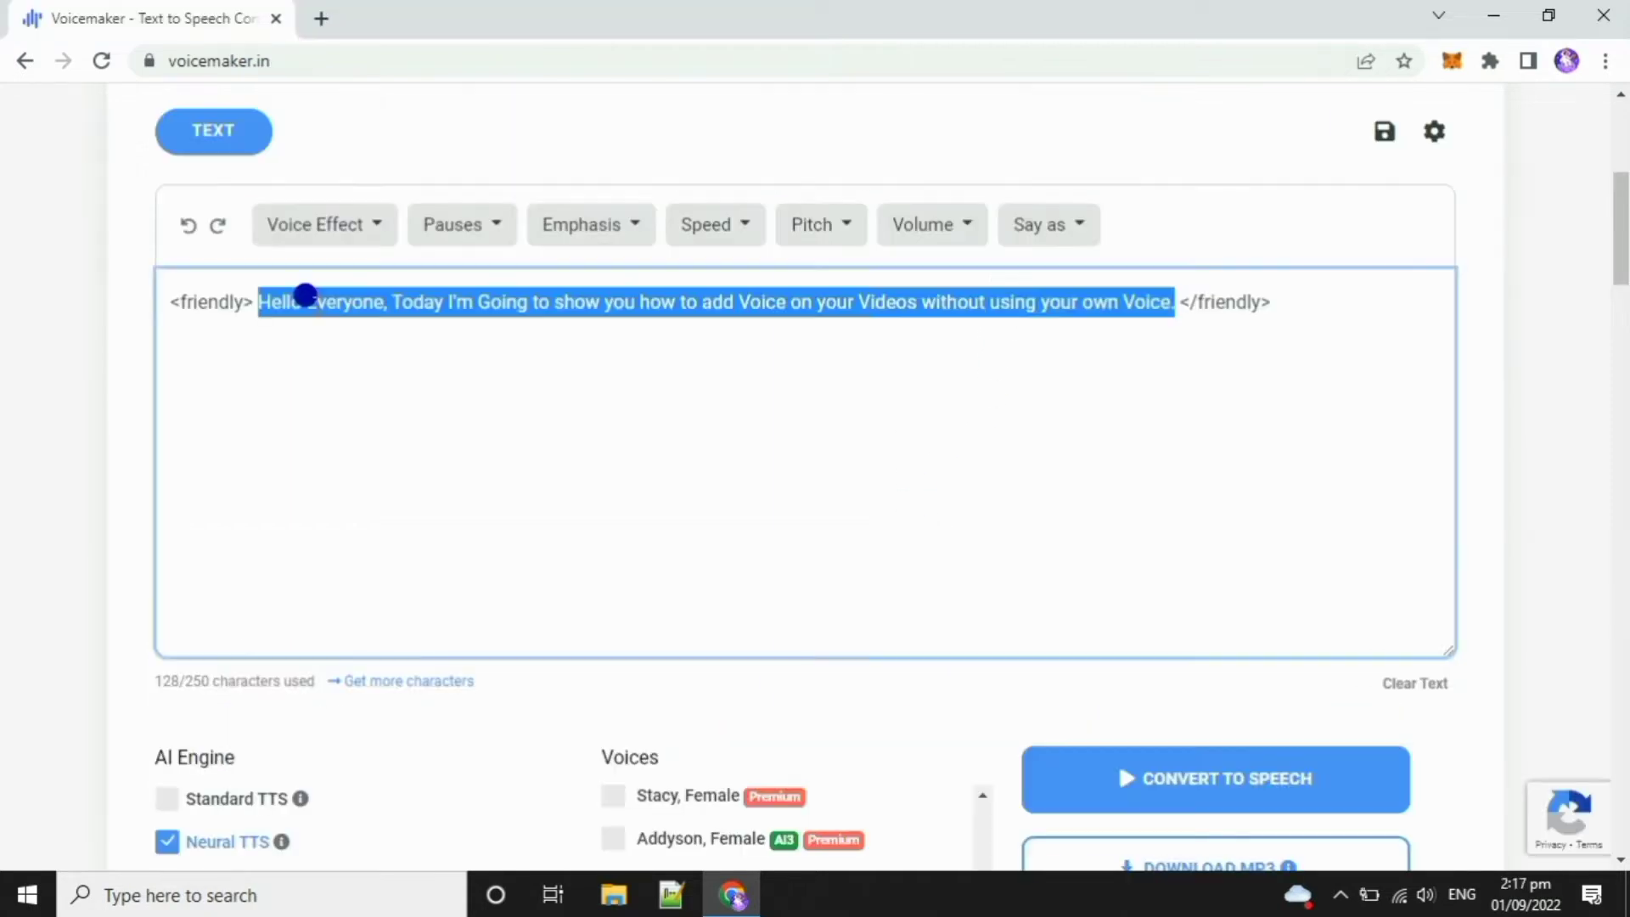
Swap the greeting for the subscribe and notification-bell reminder inside the friendly tags, and convert it.
key("BackSpace")
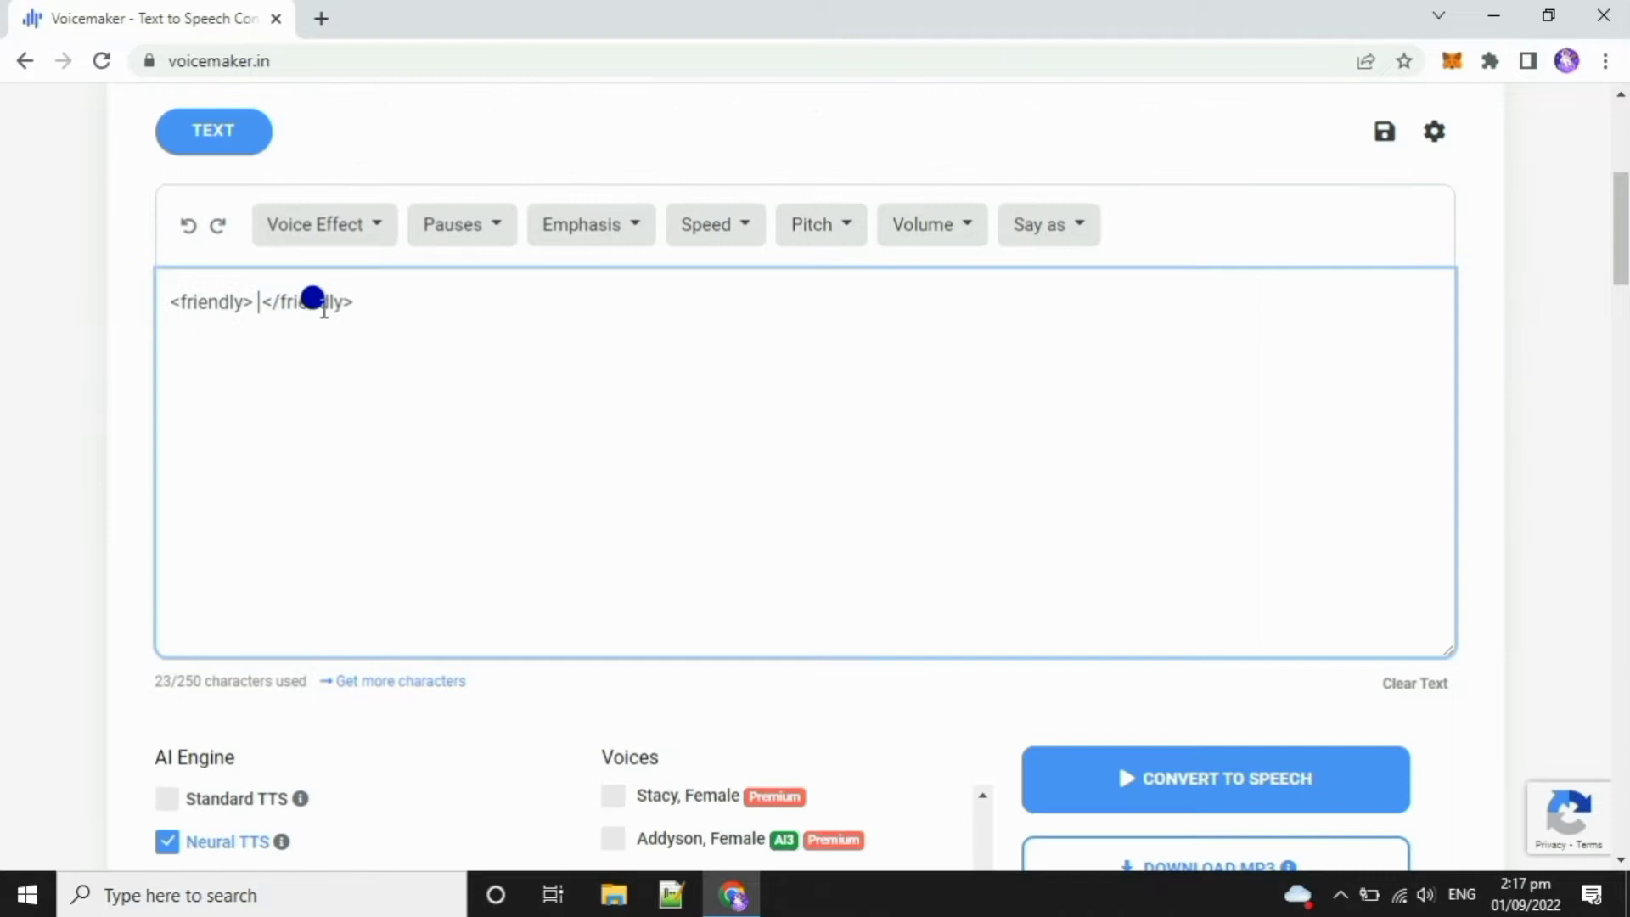
type("But Before we Start, Make Sure to Subscribe on my Channel and Don't forget to turn the notification bell on to keep updated on my latest videos.")
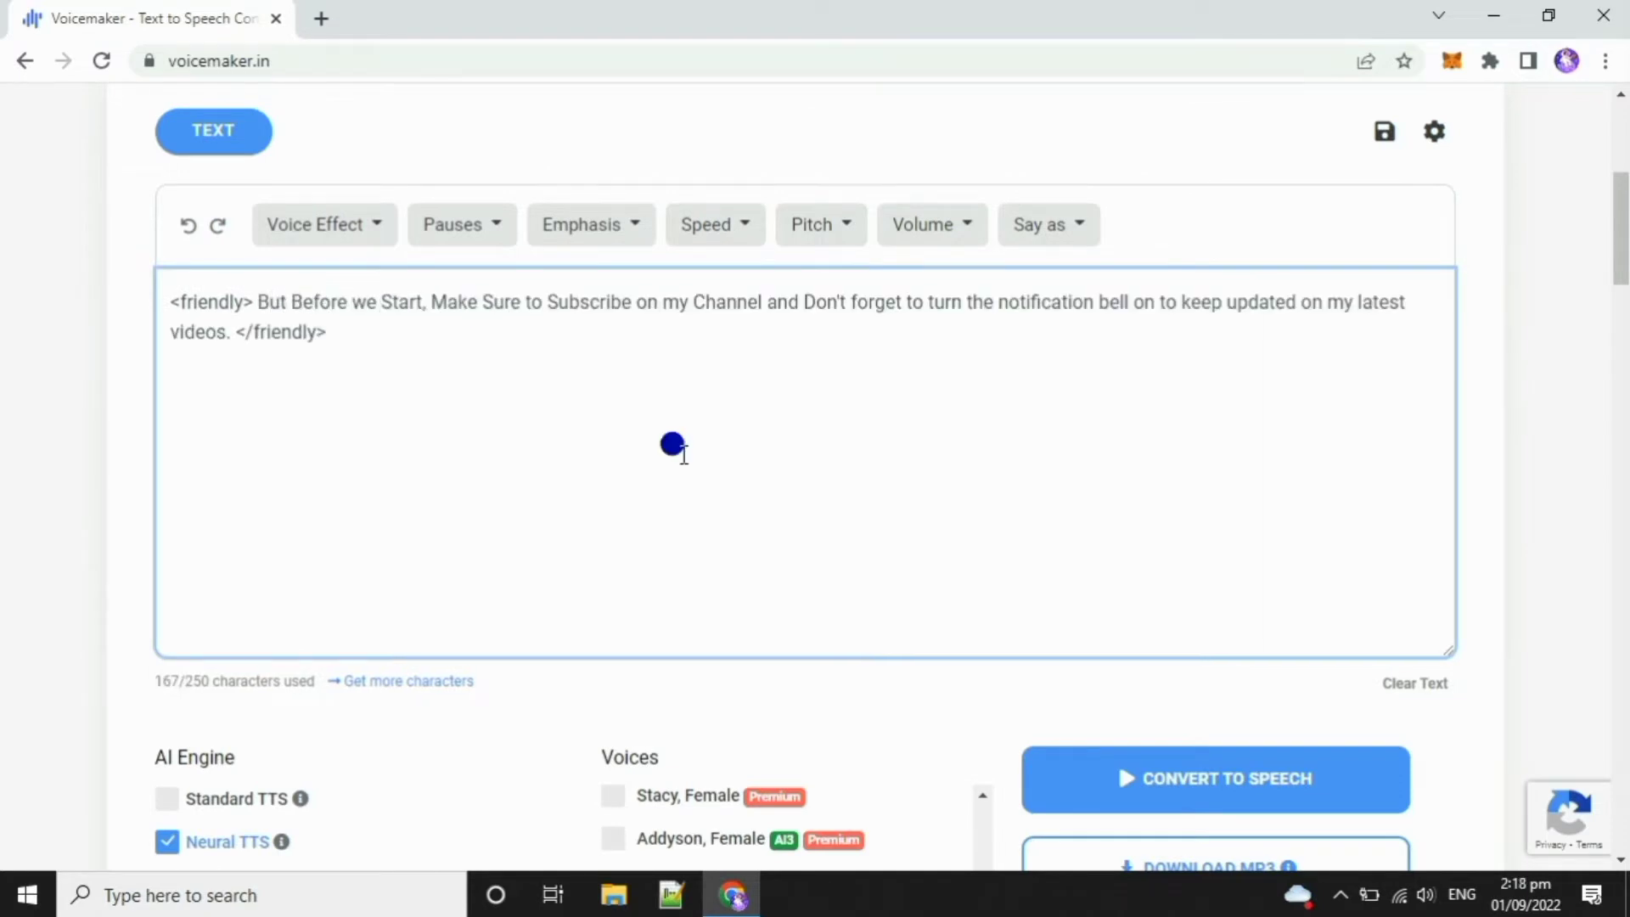
left_click(1231, 777)
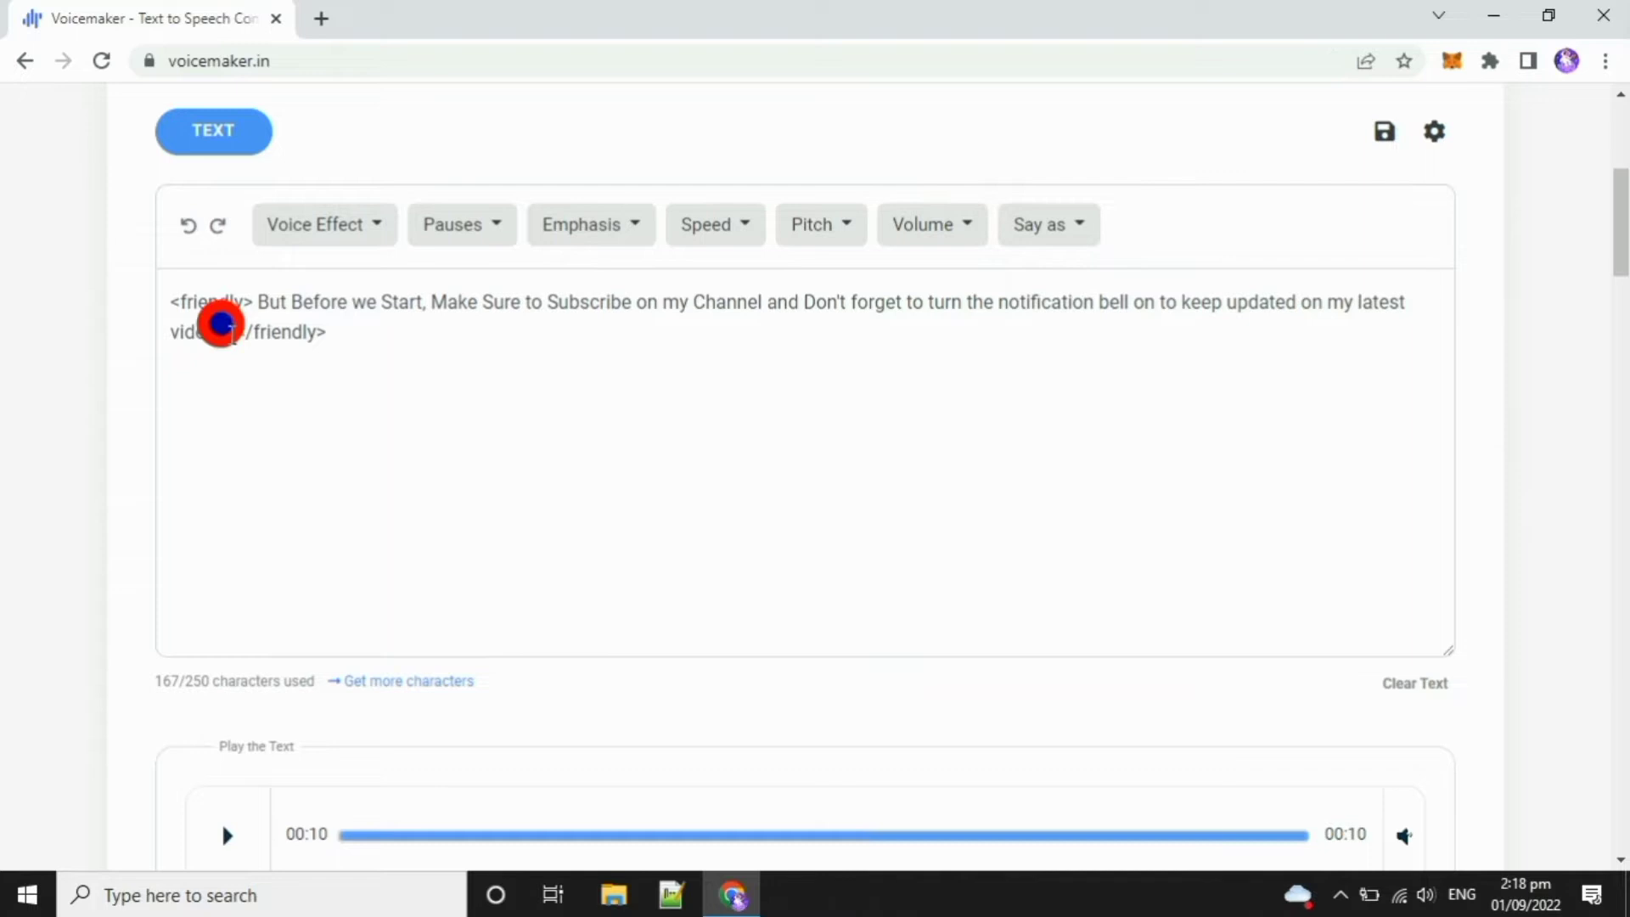
left_click_drag(233, 328, 259, 304)
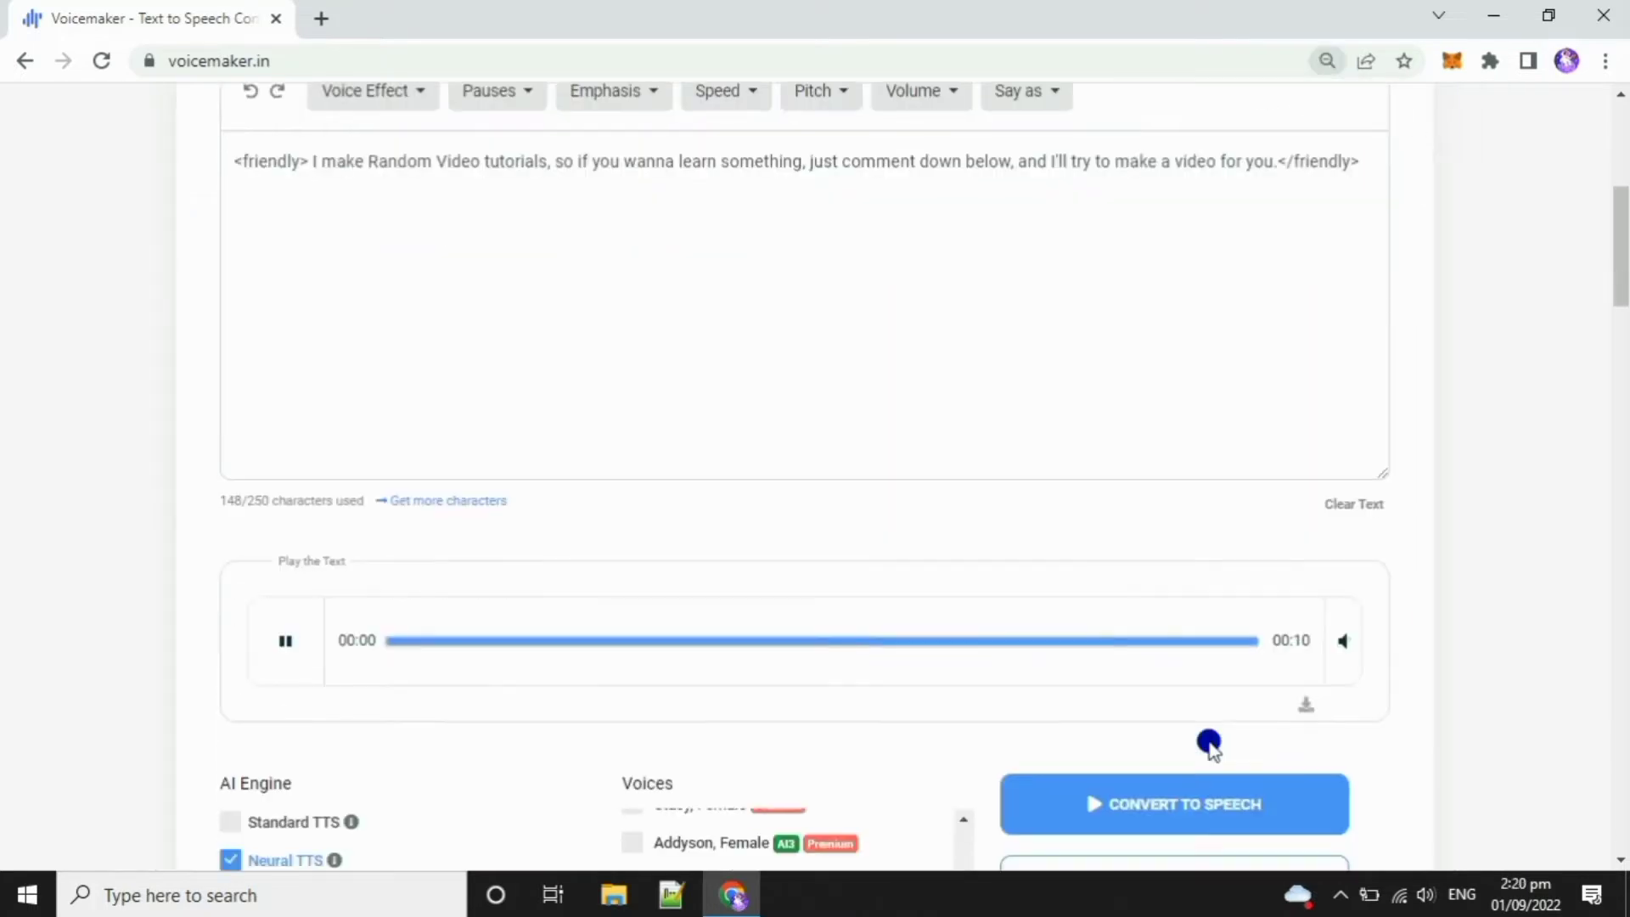
key("ctrl+plus")
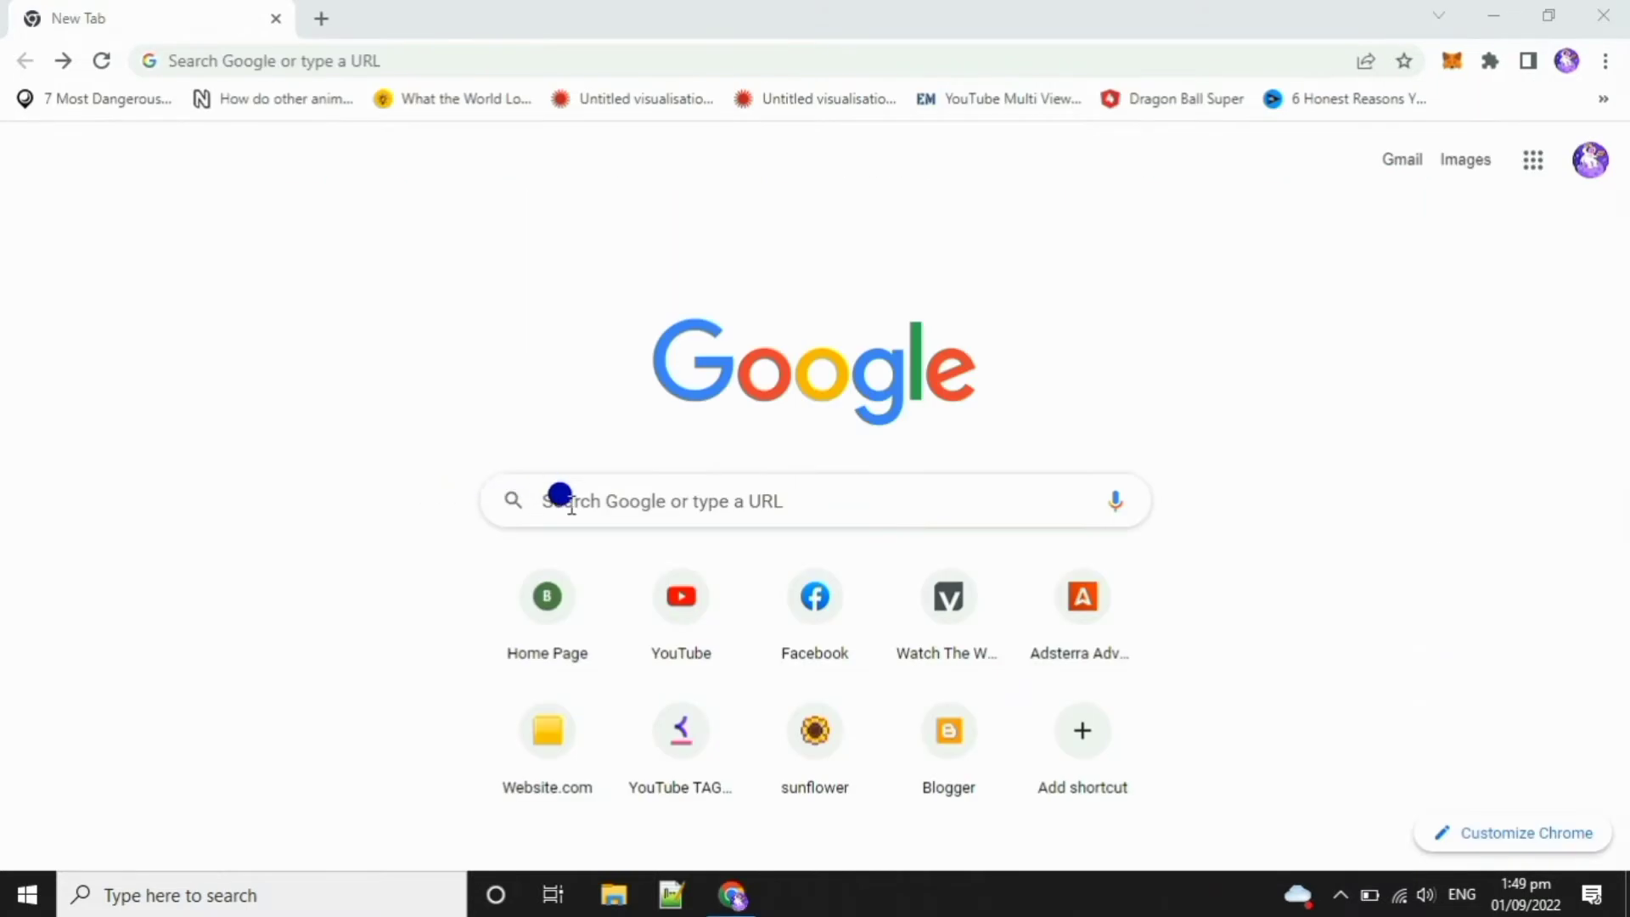
Search Google for 'how2tutorials' with the page zoomed in.
left_click(563, 492)
key("ctrl+plus")
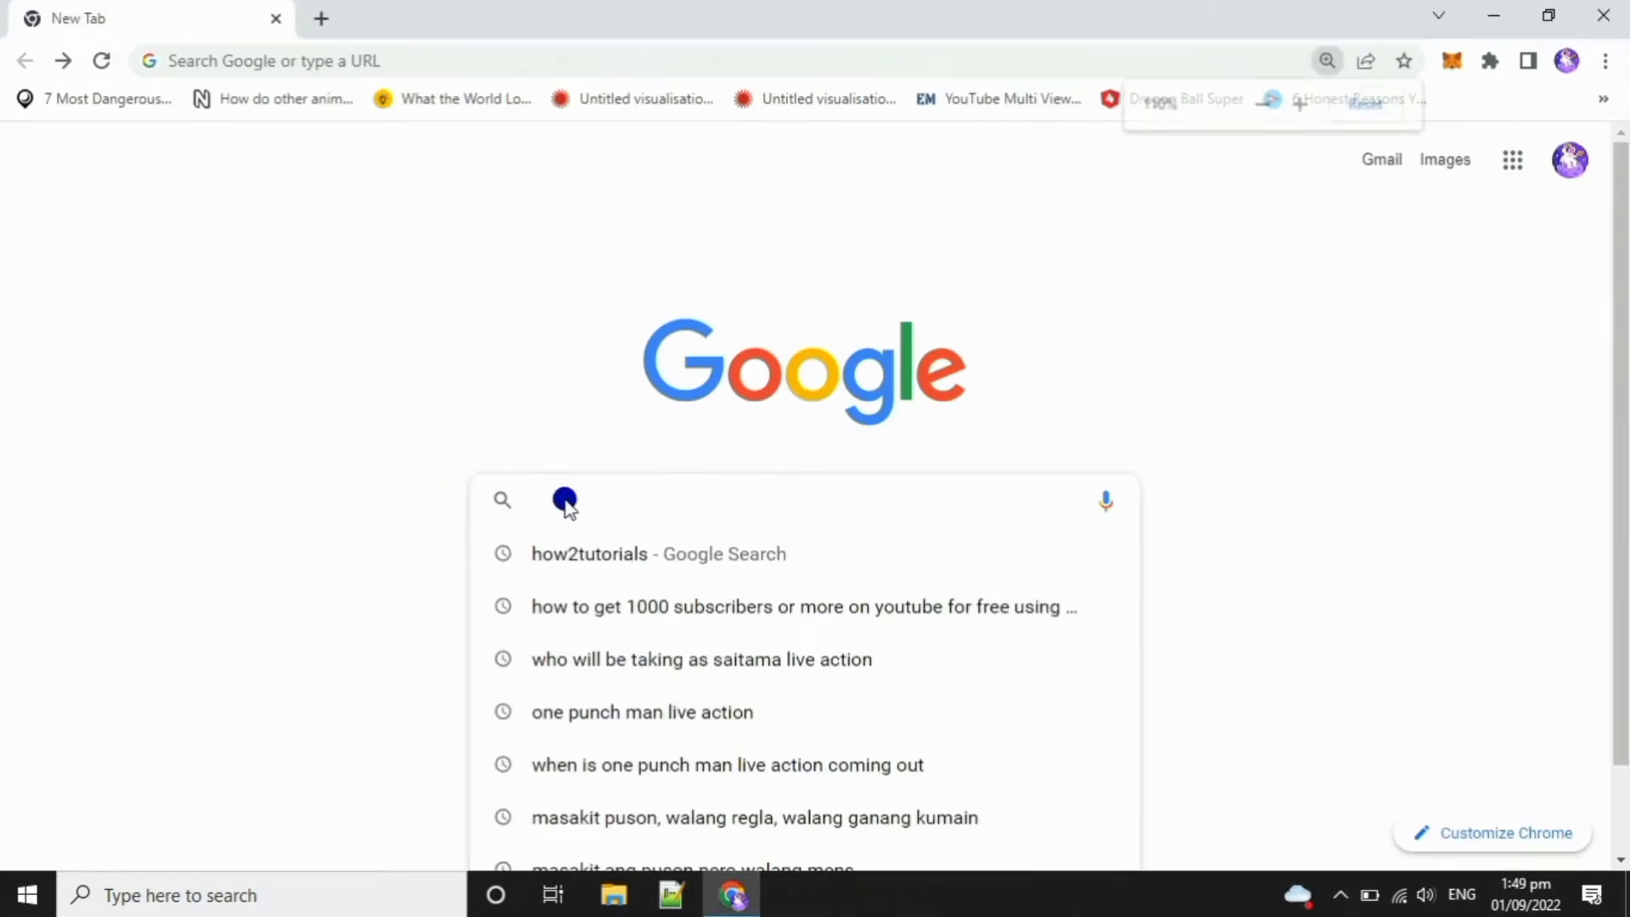
key("ctrl+plus")
scroll(557, 493, "down", 2)
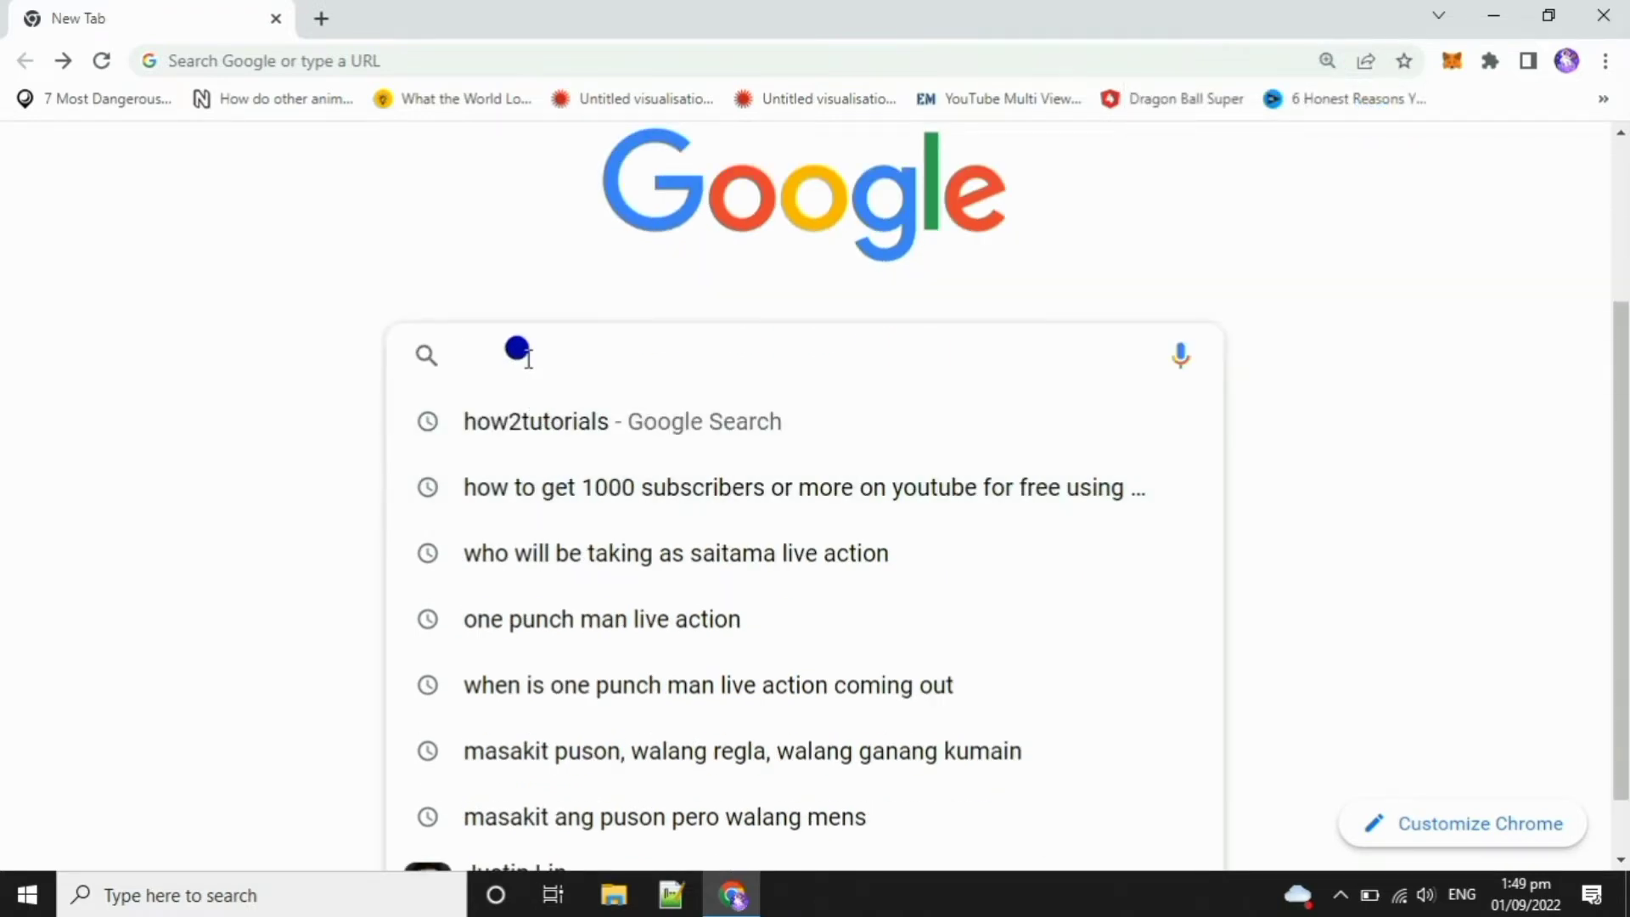
type("ow2")
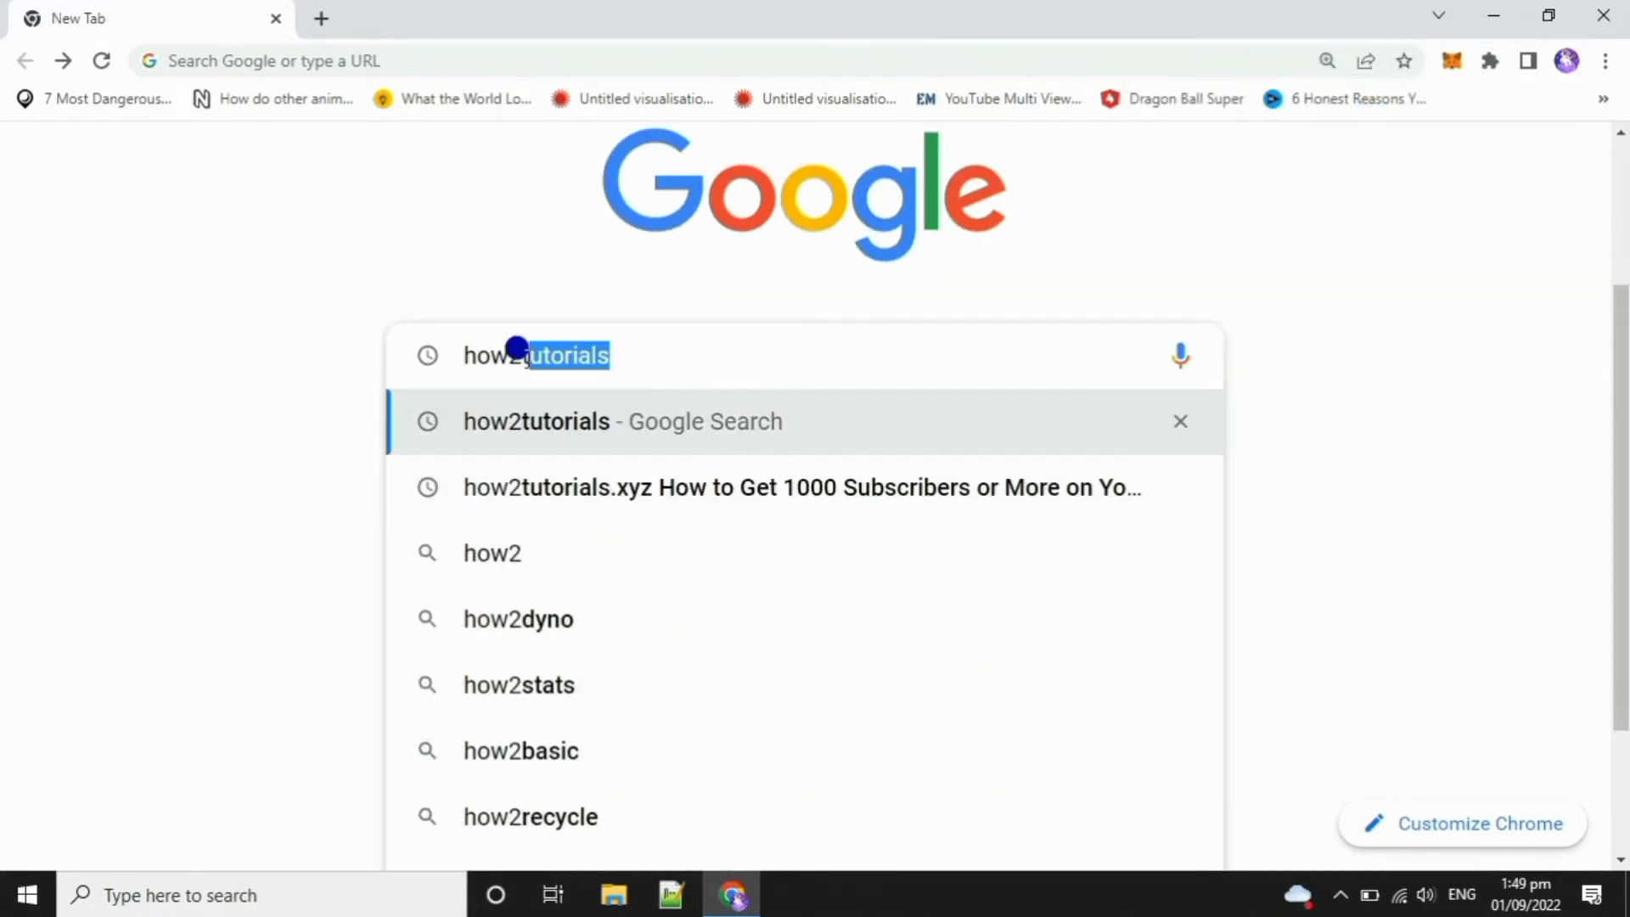
type("tutorials")
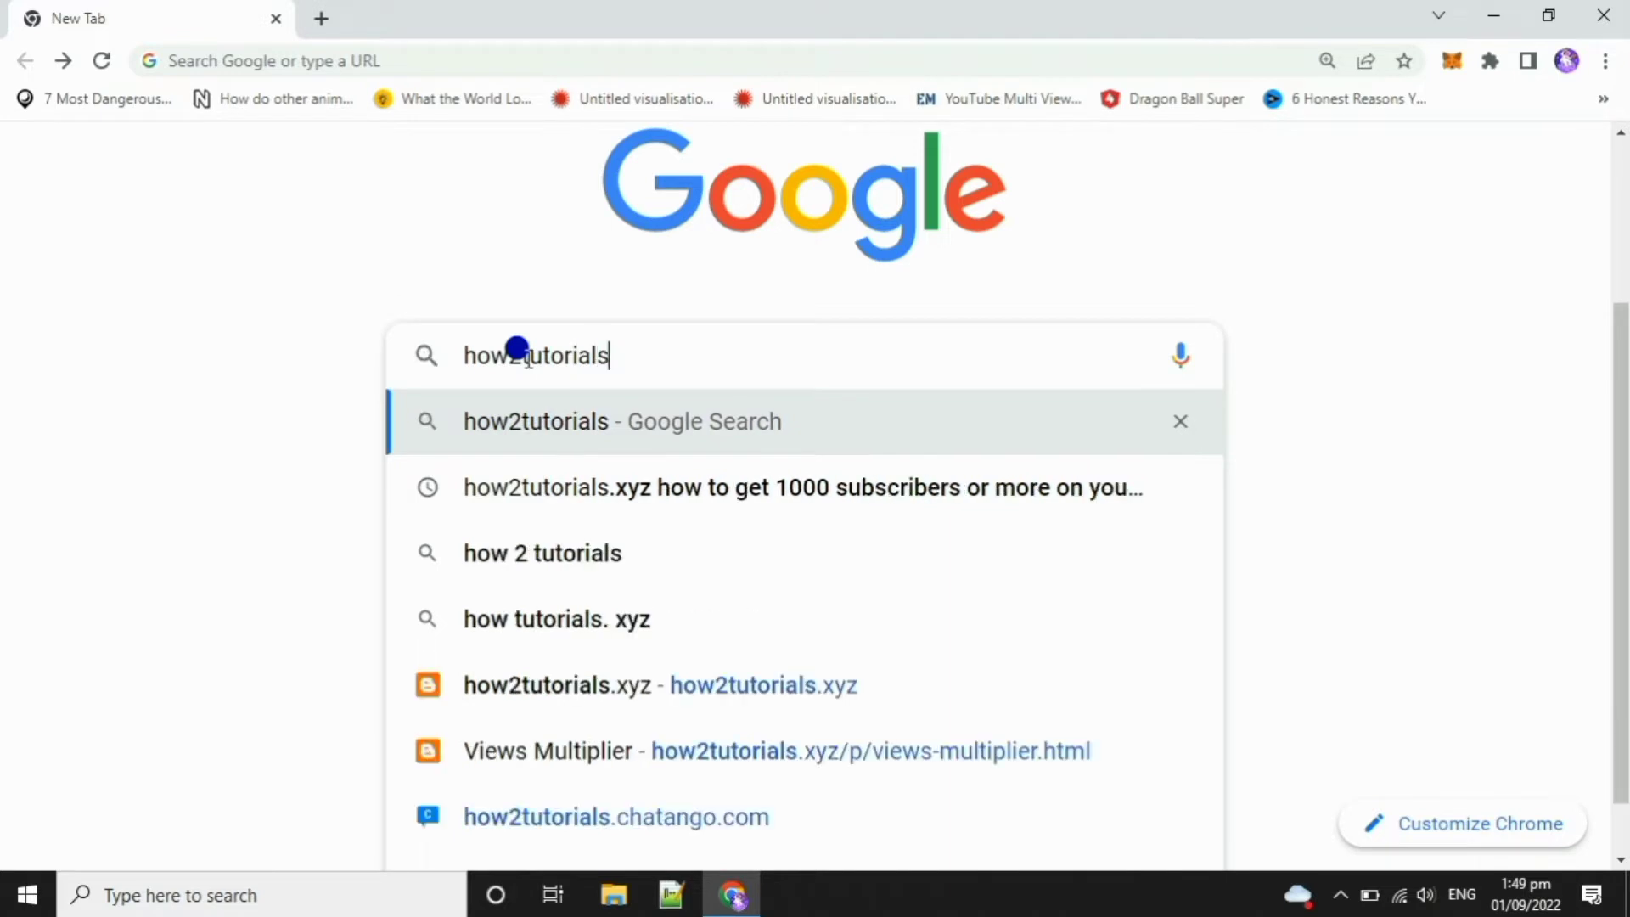
key("Return")
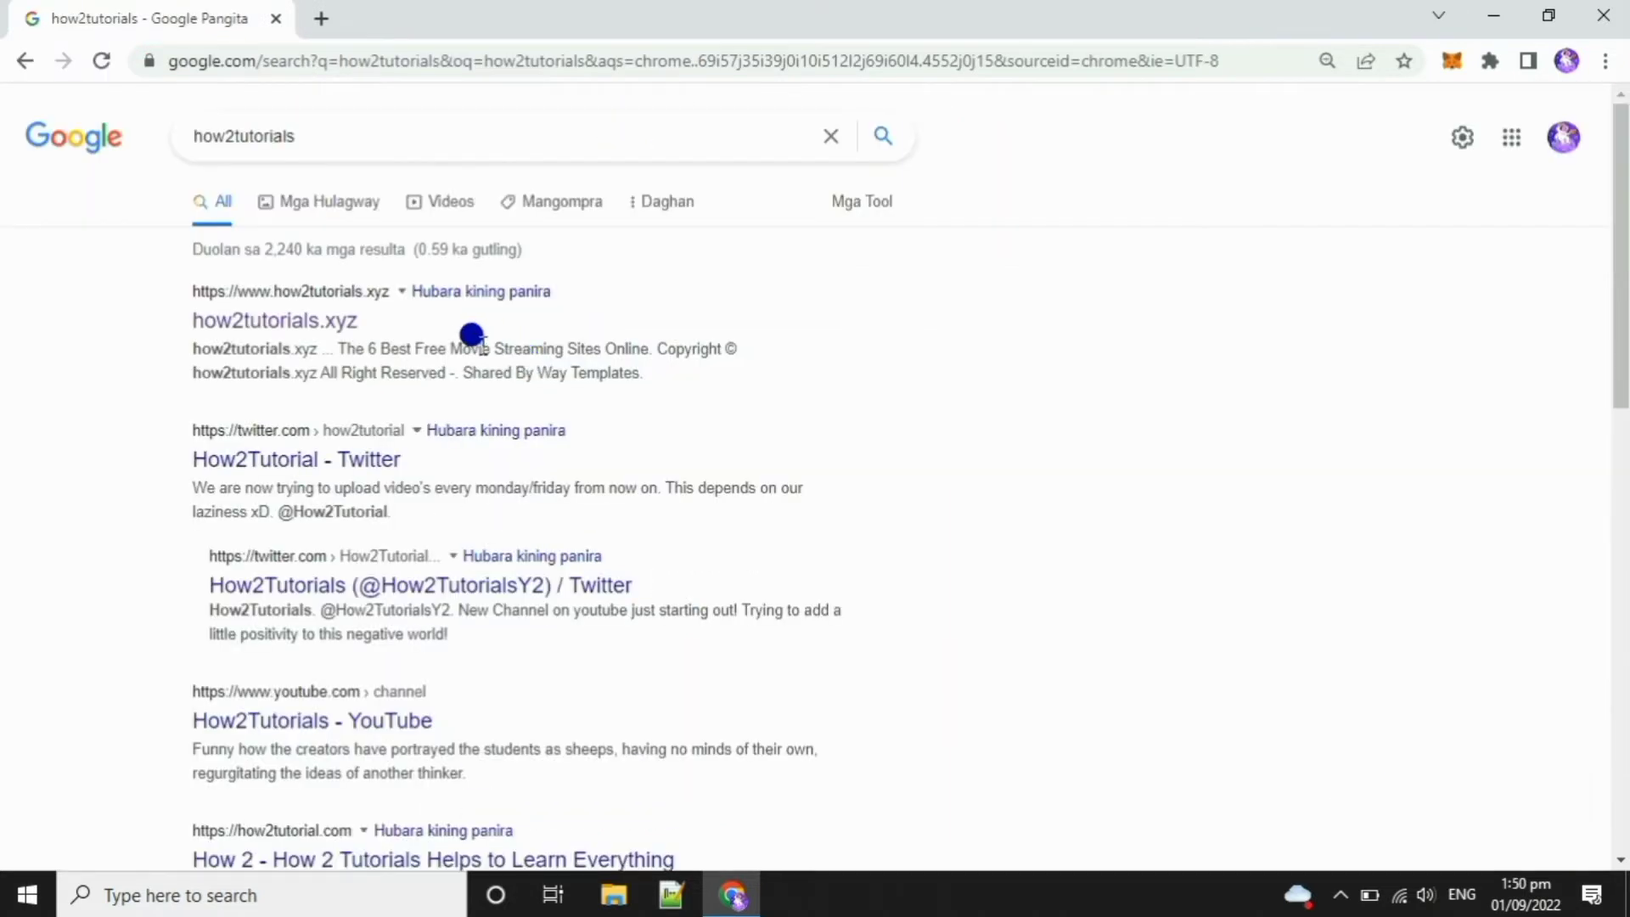
Open how2tutorials.xyz and search the site for 'add voice on videos'.
left_click(253, 326)
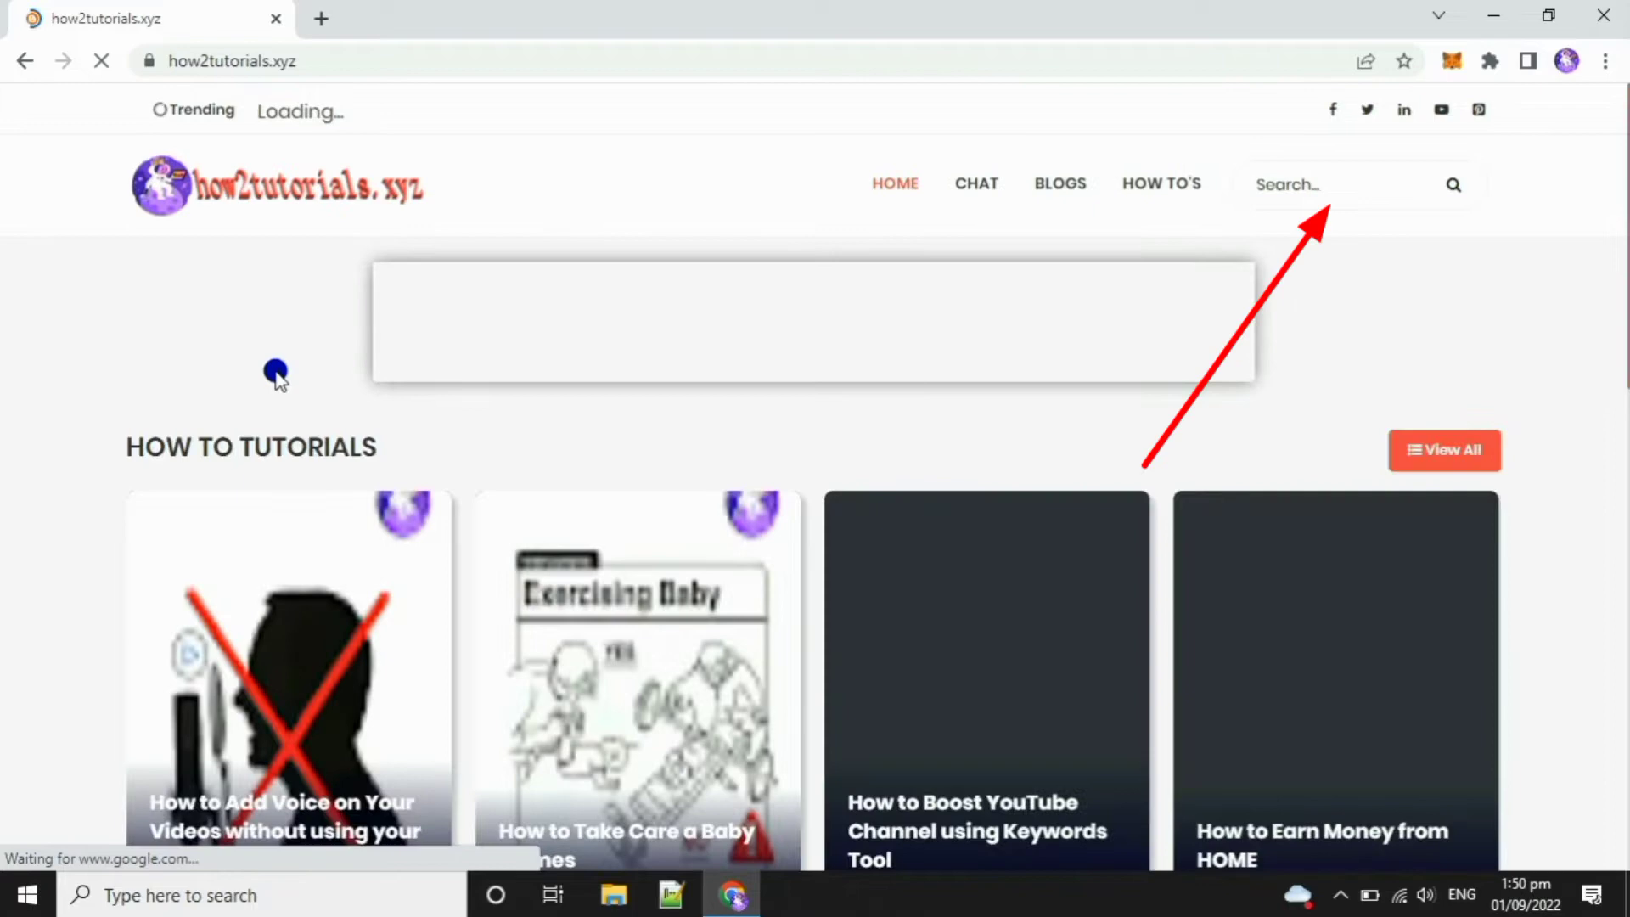
key("ctrl+plus")
key("ctrl+plus")
key("ctrl+plus")
left_click(1460, 389)
type("add vo")
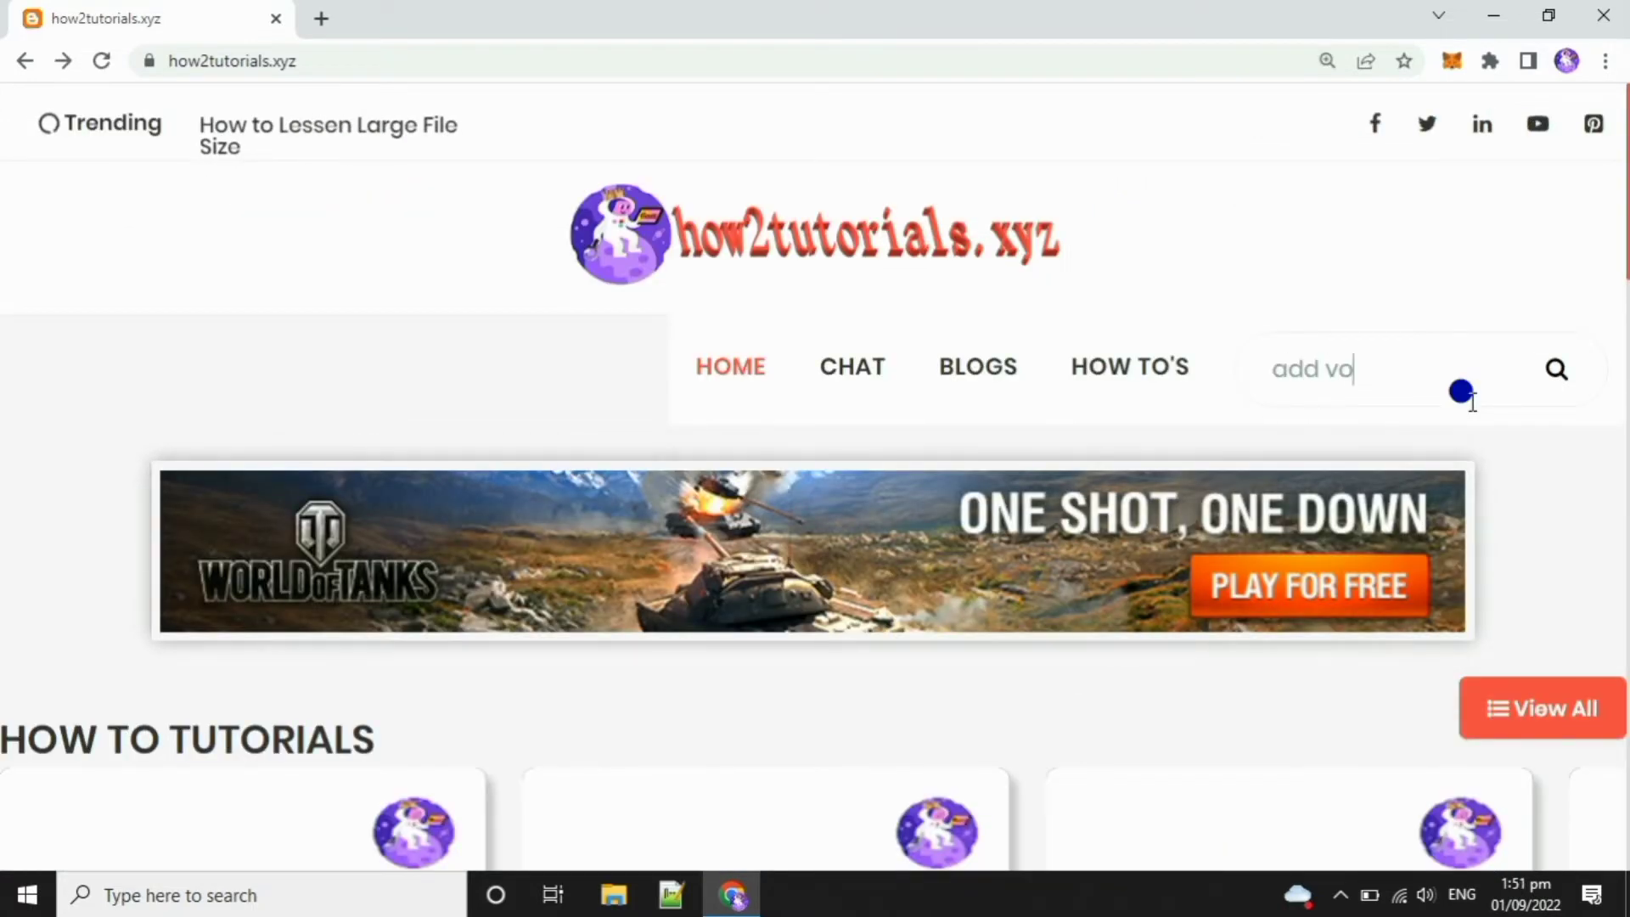
type("ice on videos")
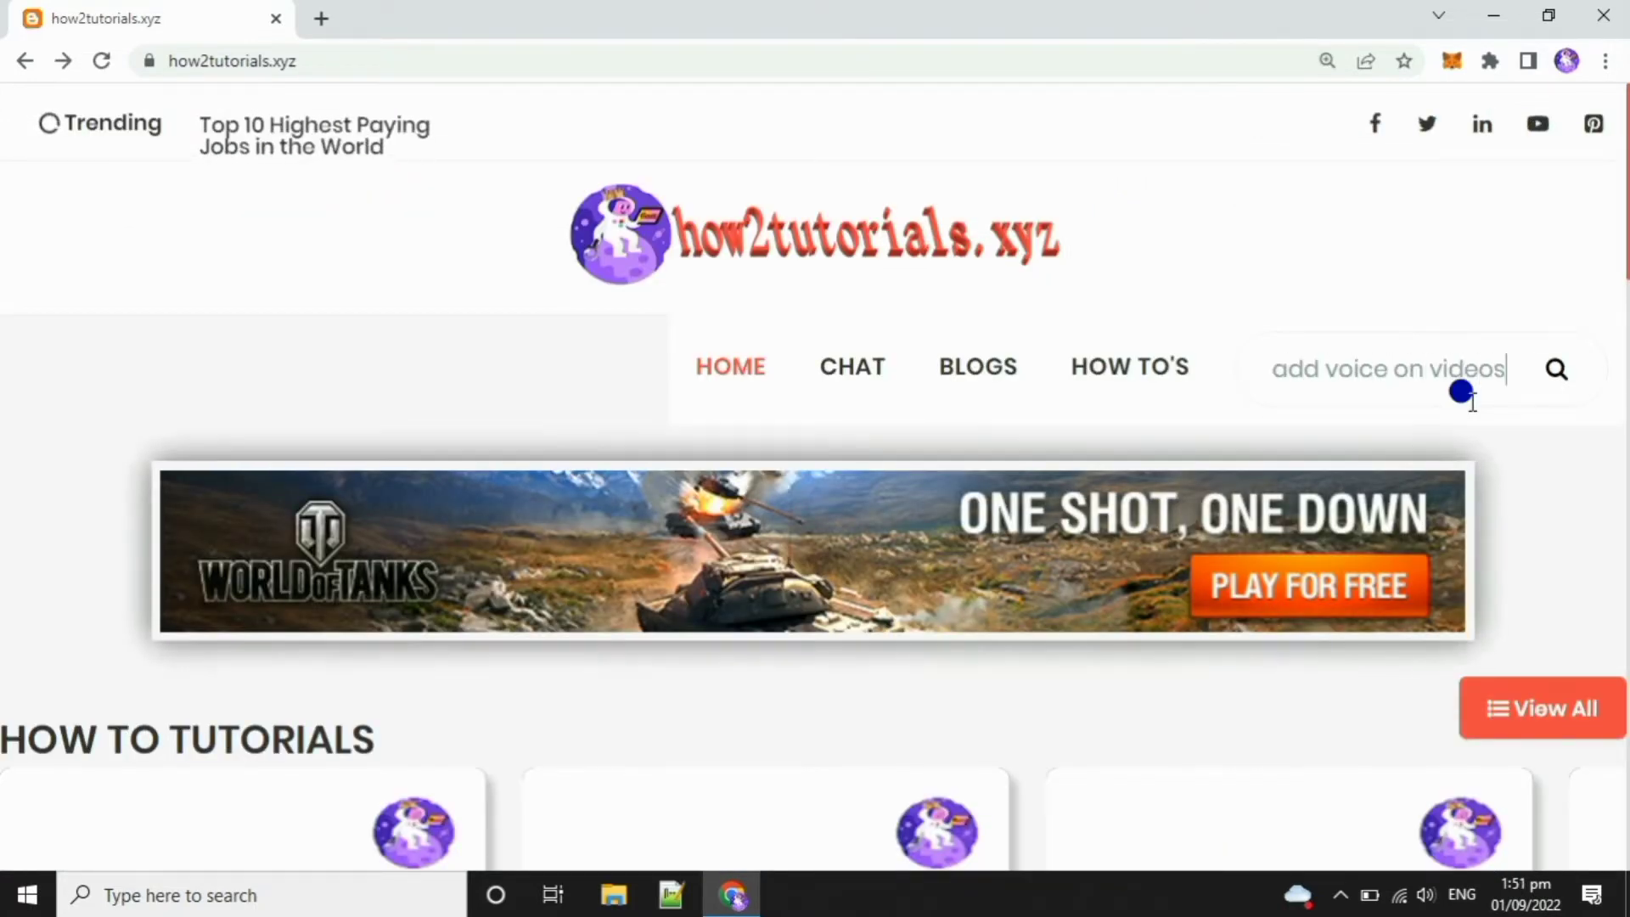
key("Return")
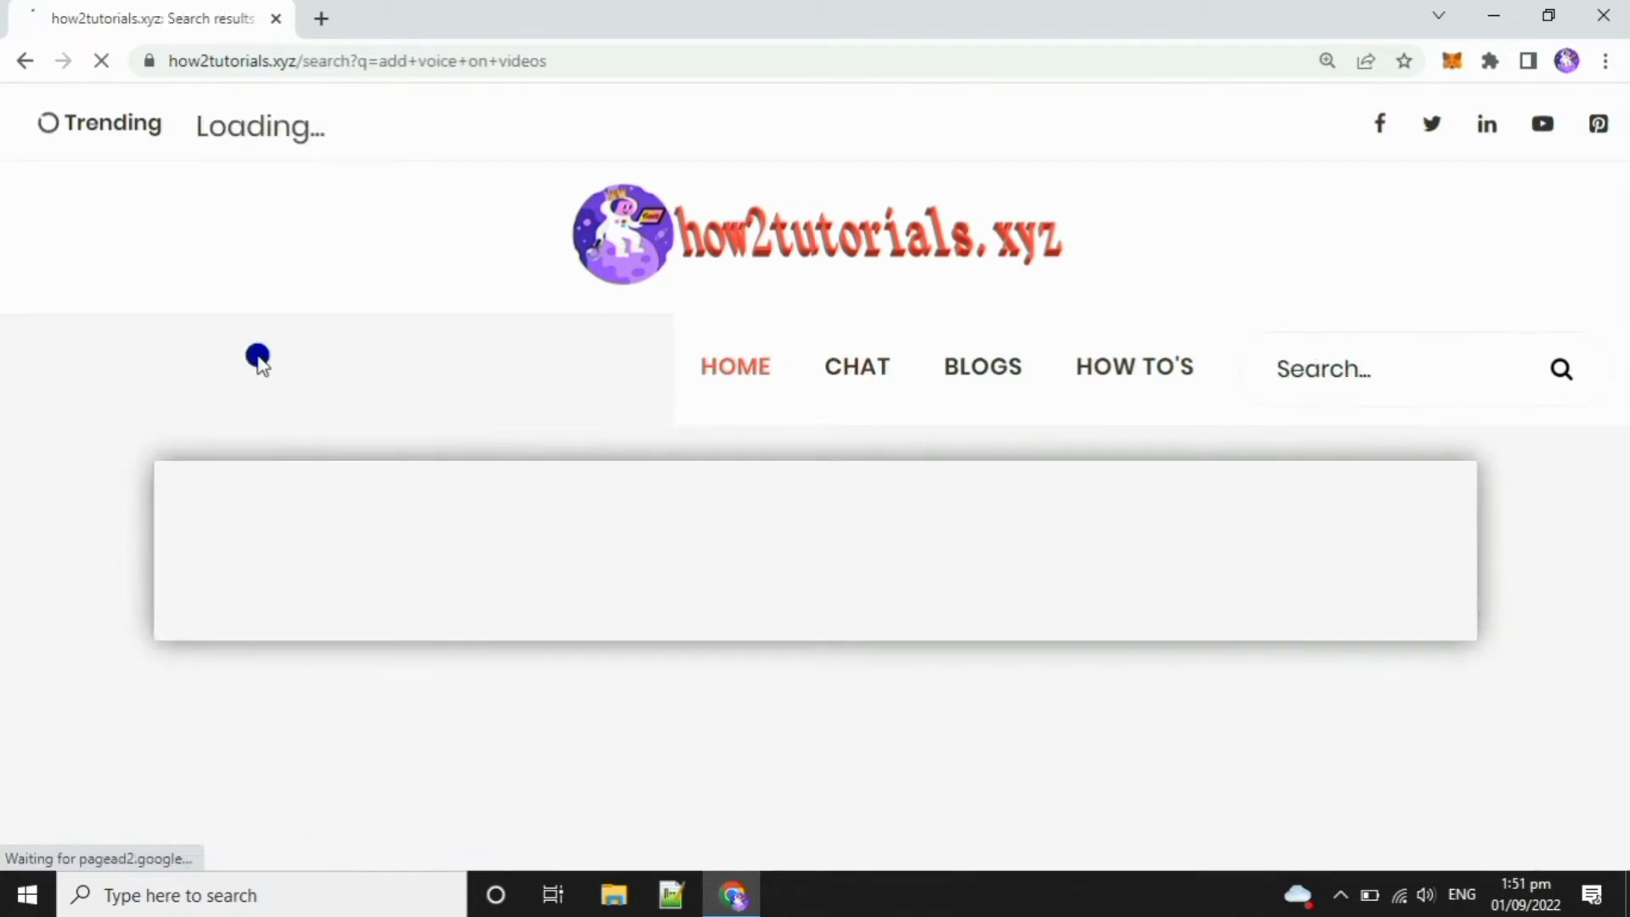
key("ctrl+minus")
key("ctrl+minus")
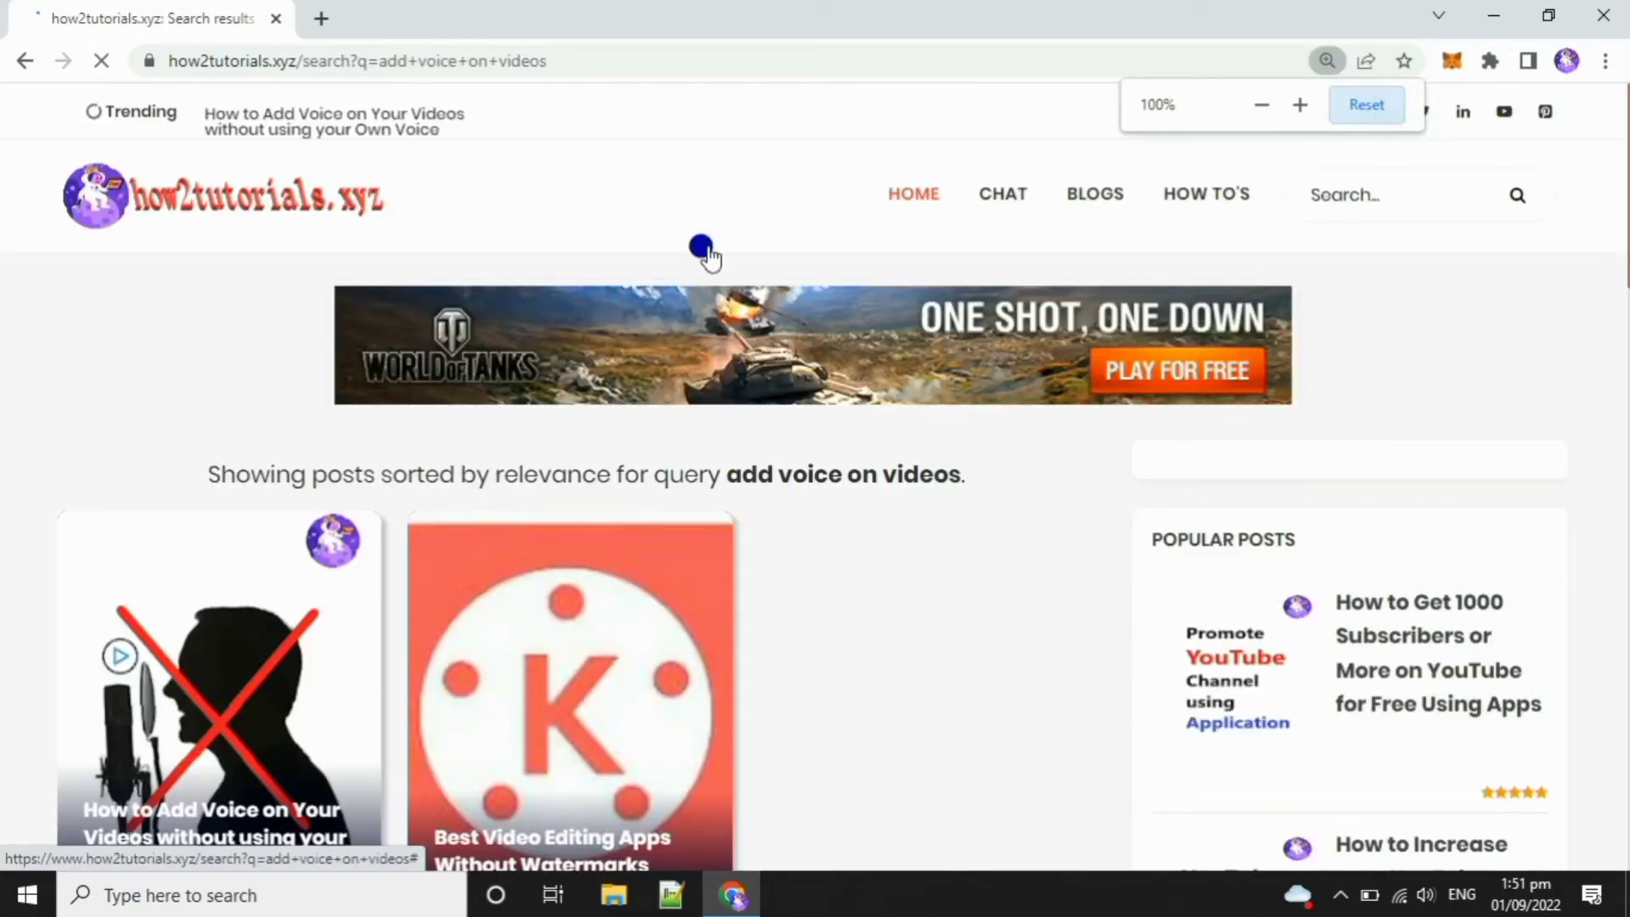
scroll(211, 364, "down", 3)
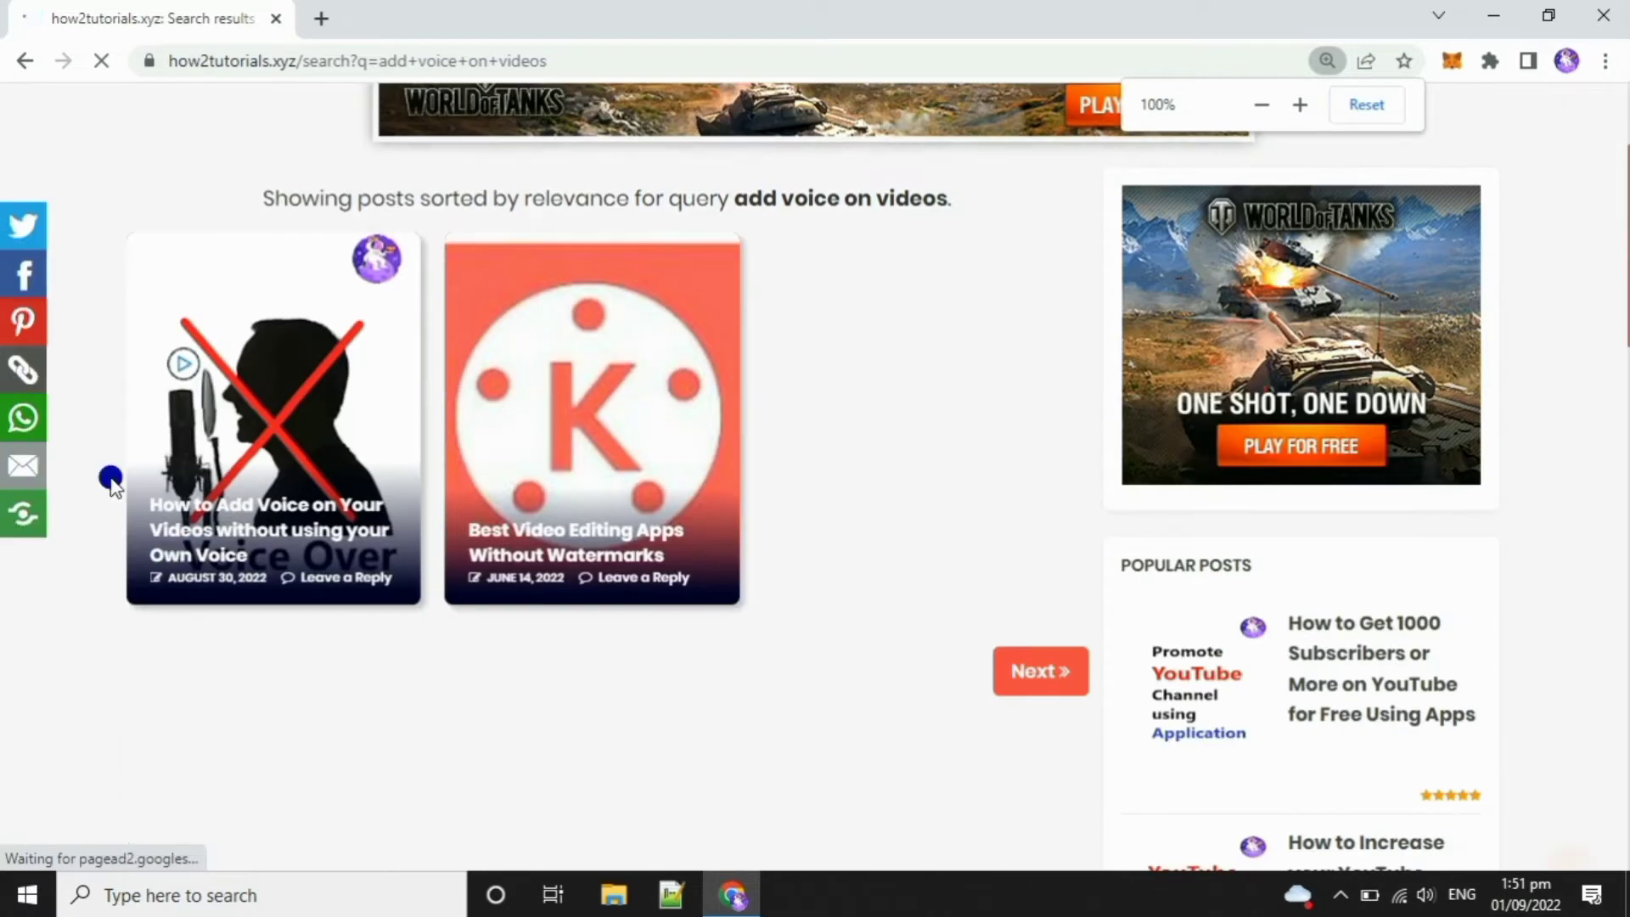
Open the How to Add Voice article and highlight its 'How to Use Voicemaker?' heading.
left_click(233, 536)
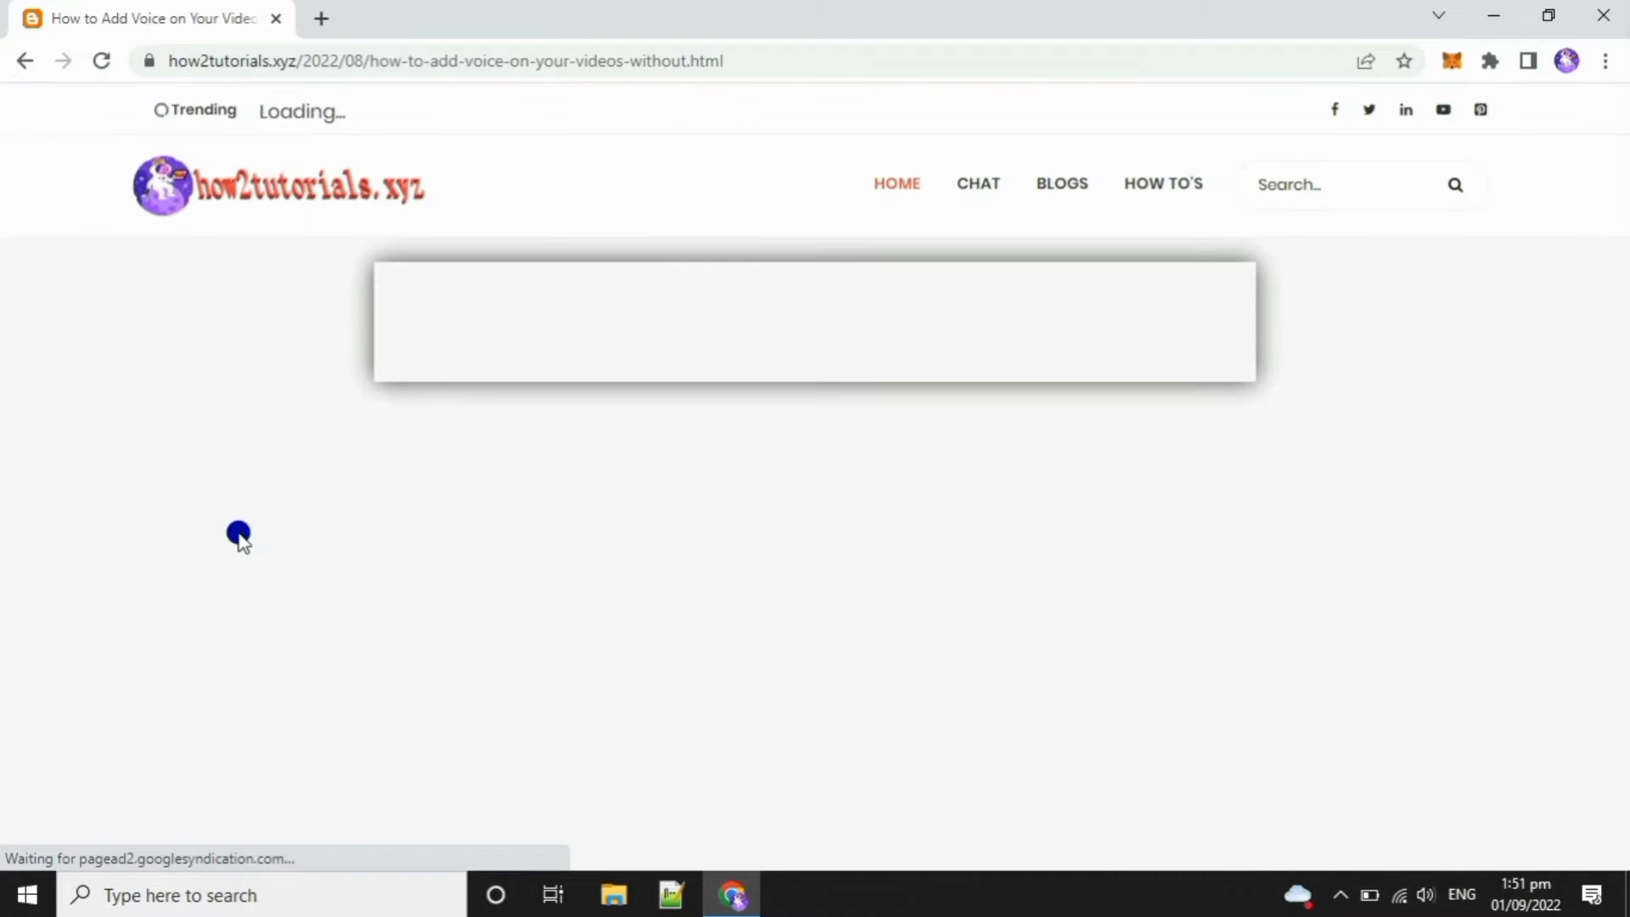
scroll(87, 478, "down", 15)
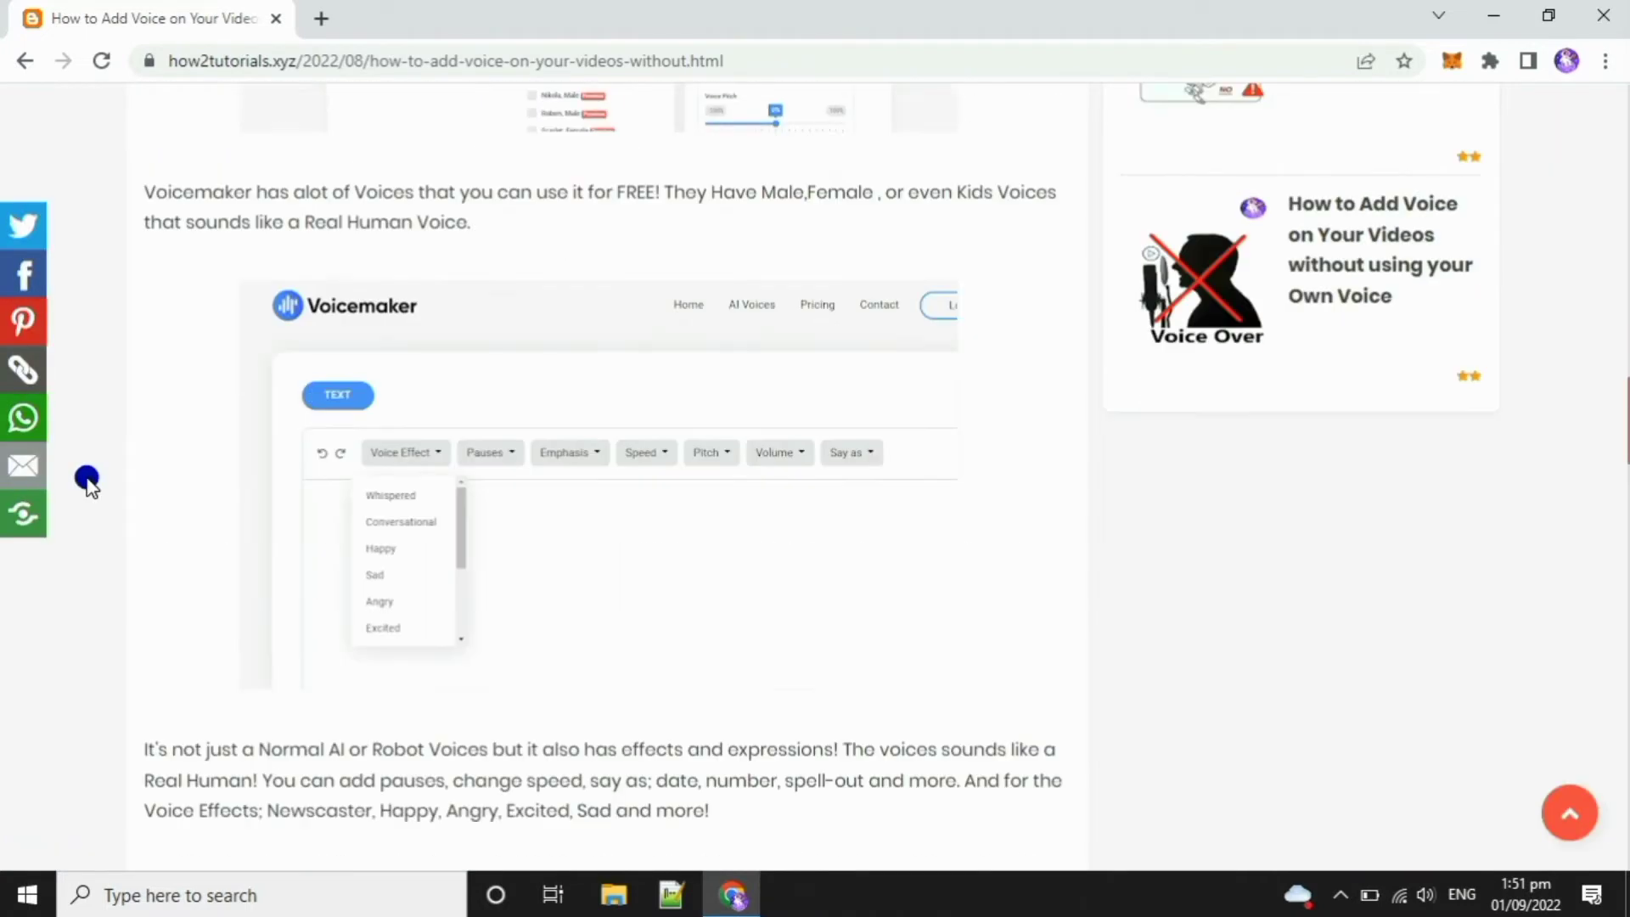
scroll(87, 478, "down", 6)
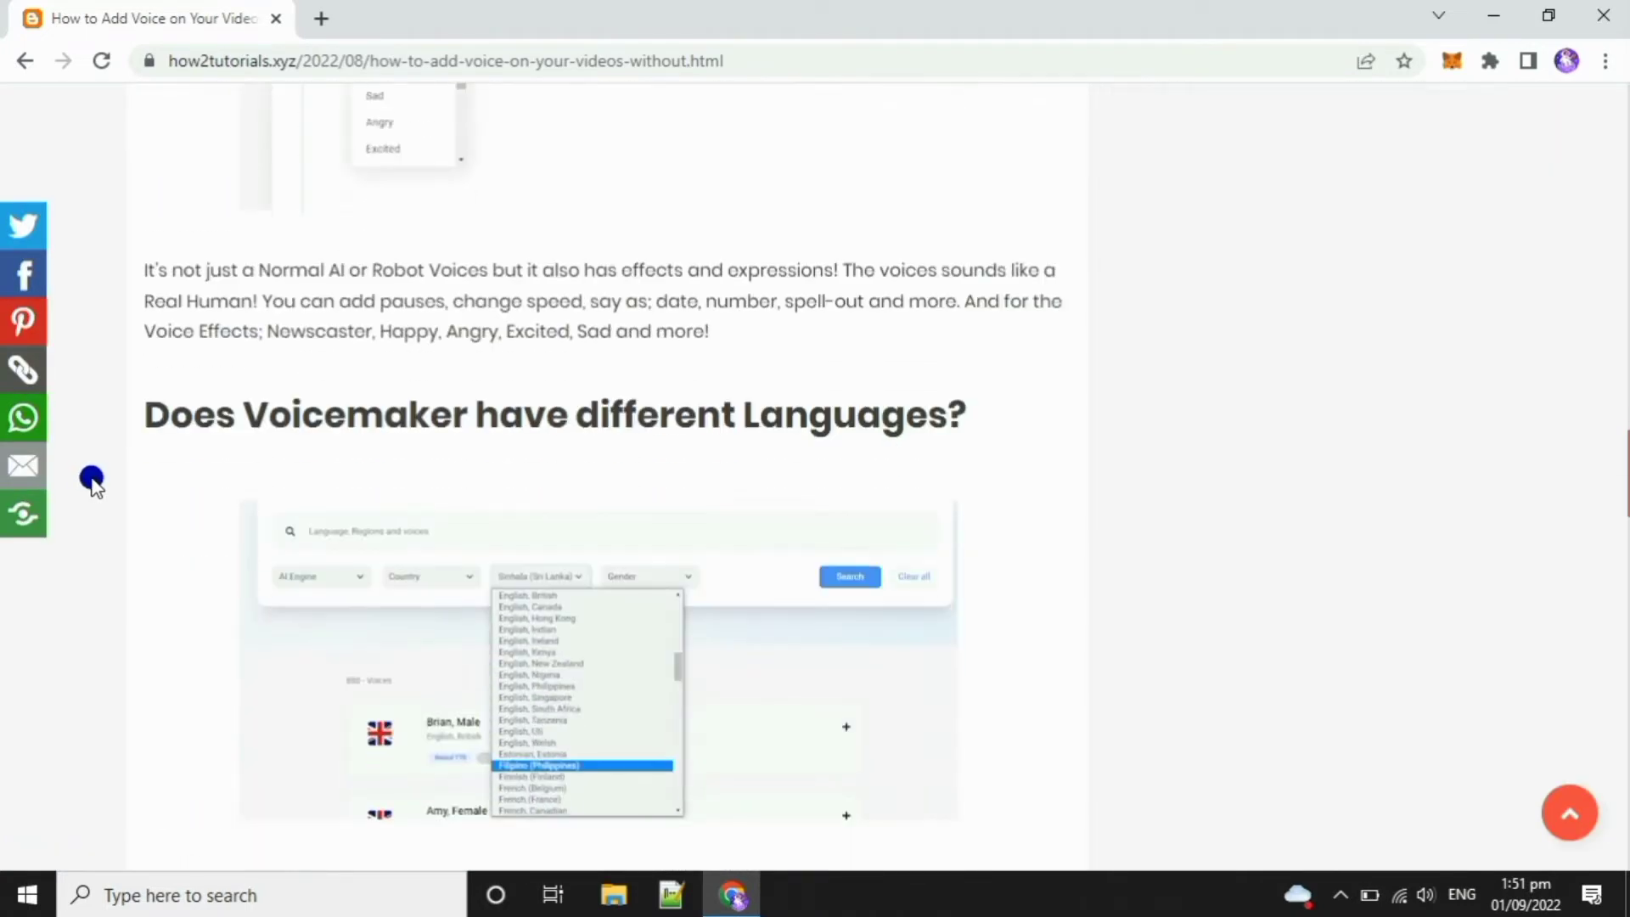
scroll(92, 480, "down", 11)
left_click(136, 291)
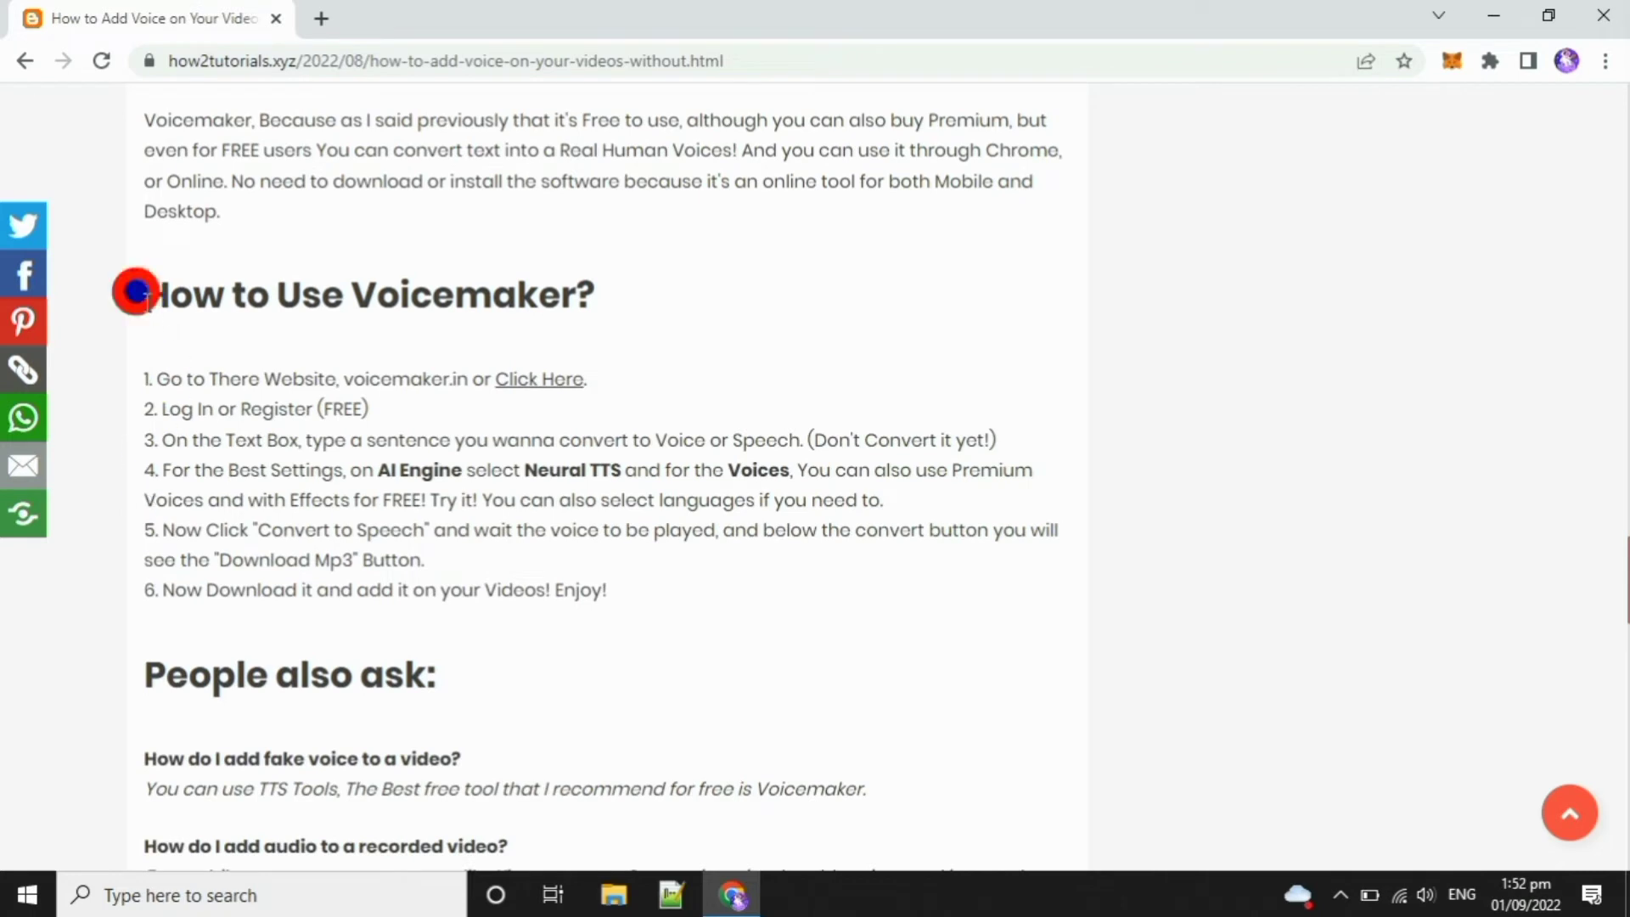
left_click_drag(136, 291, 648, 298)
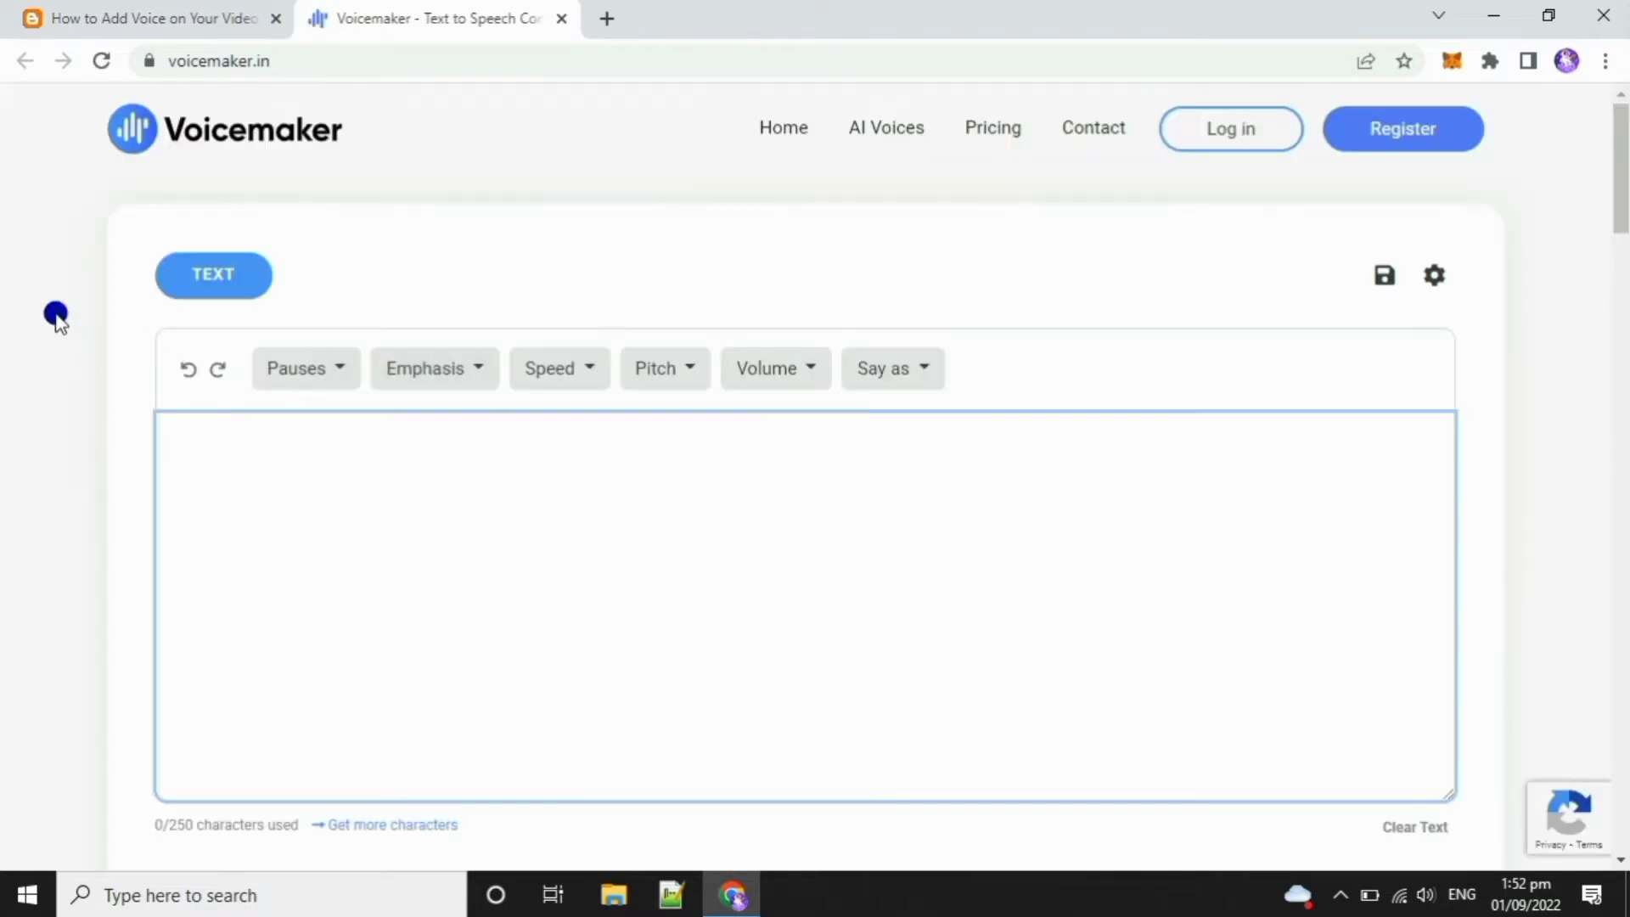
Log in with Facebook and enter the 'Hello Everyone' intro about adding voice to videos.
left_click(1229, 135)
left_click(836, 305)
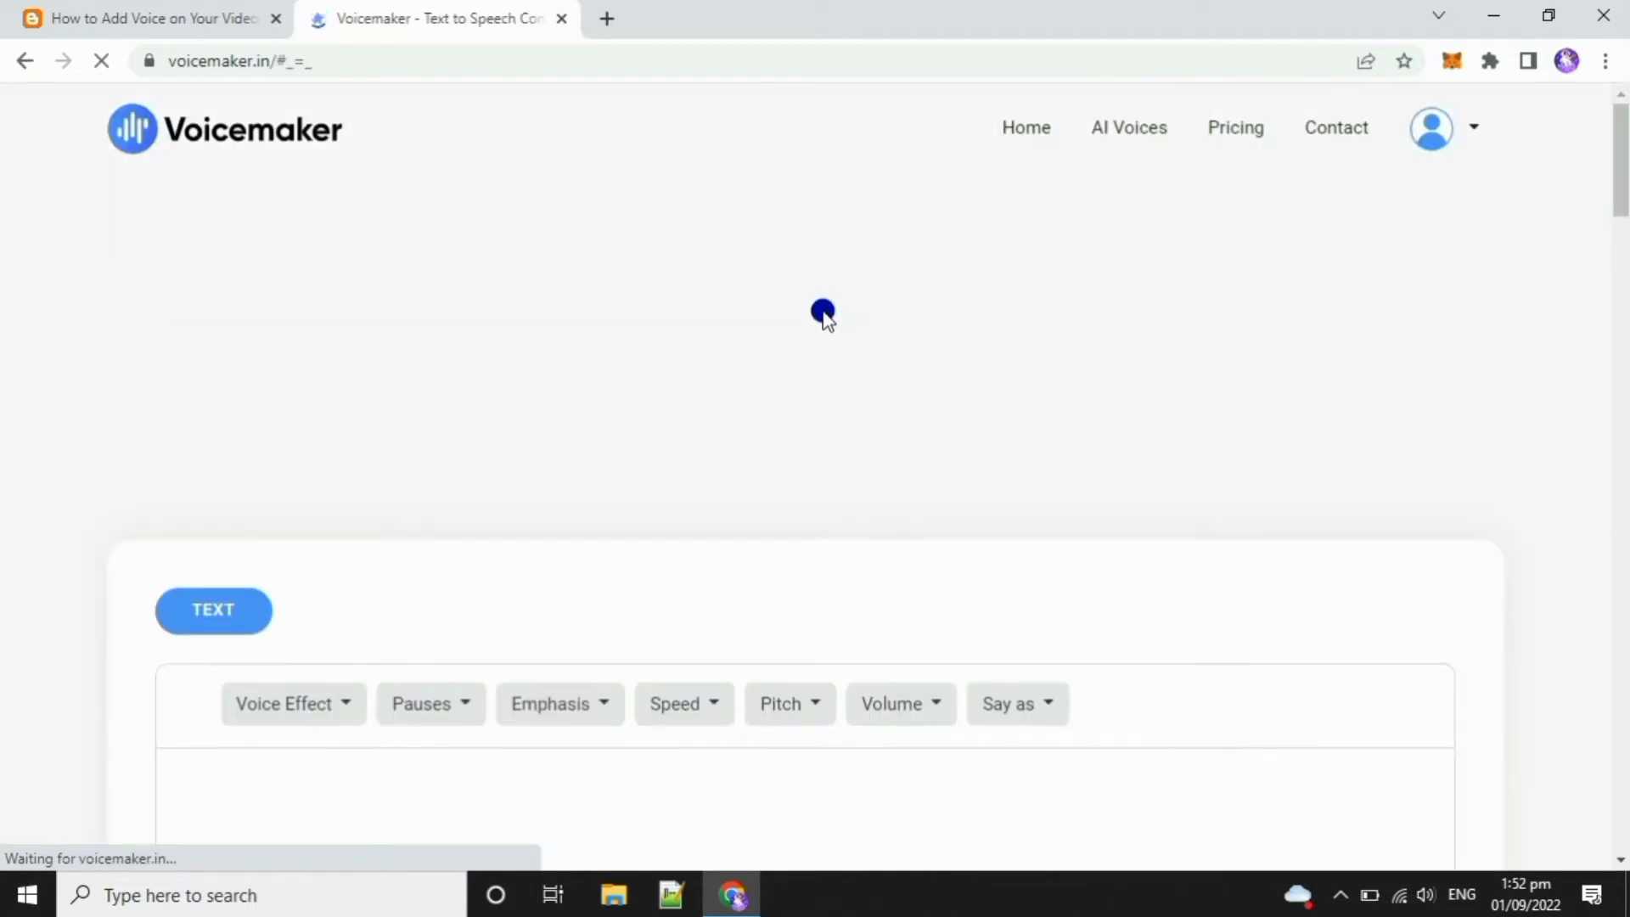
scroll(823, 314, "down", 5)
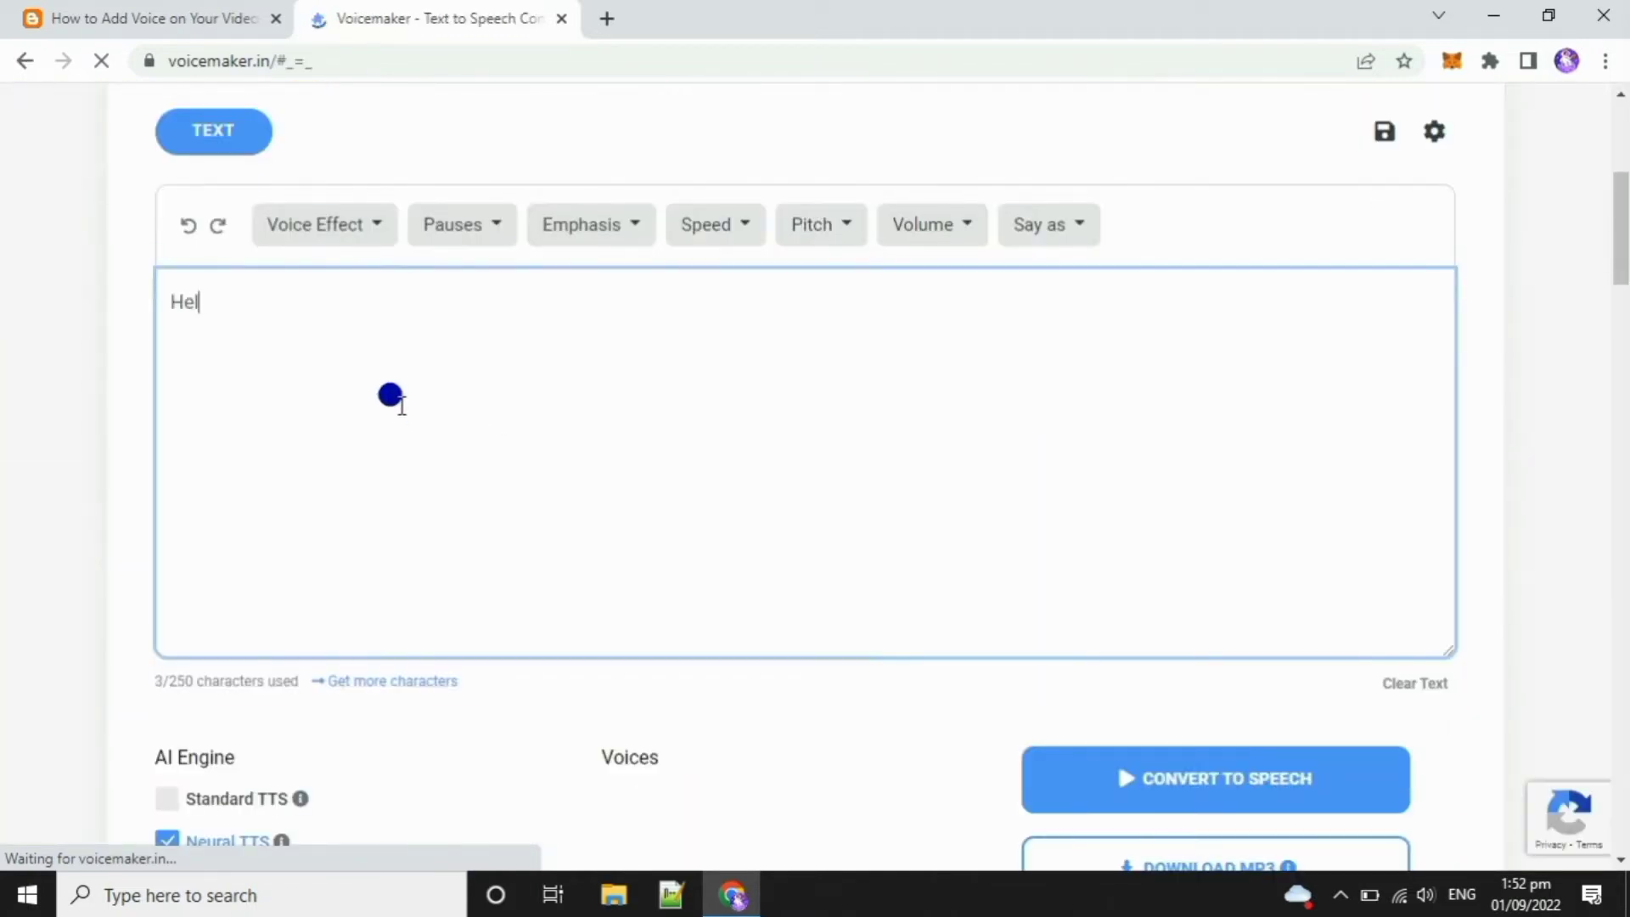
type("Everyone, To")
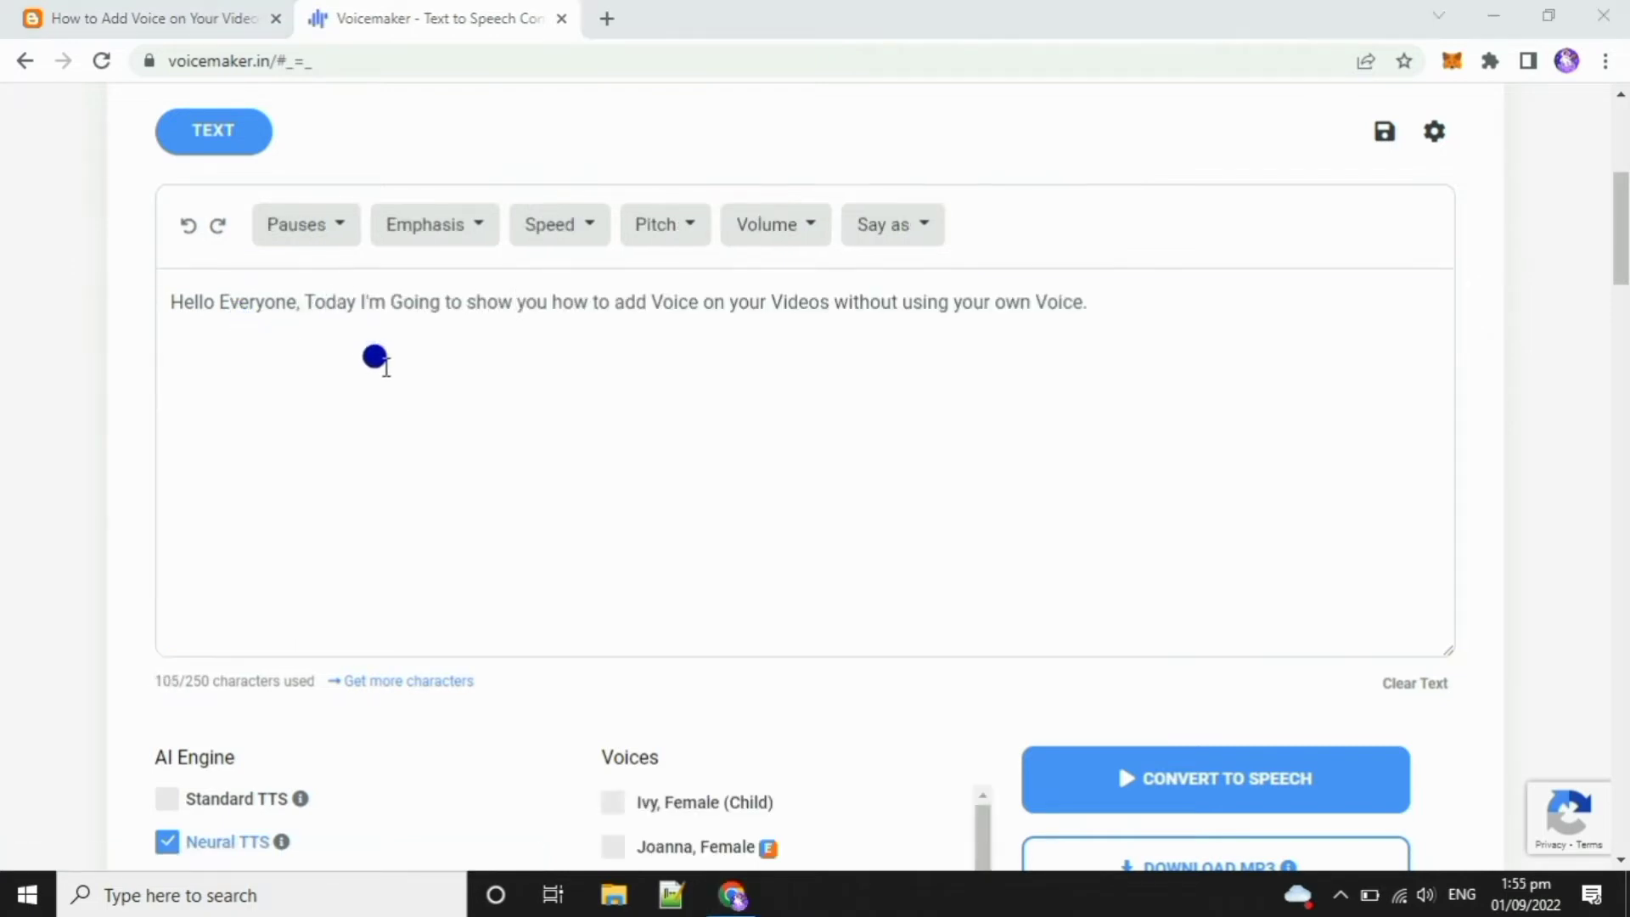
scroll(1154, 403, "down", 3)
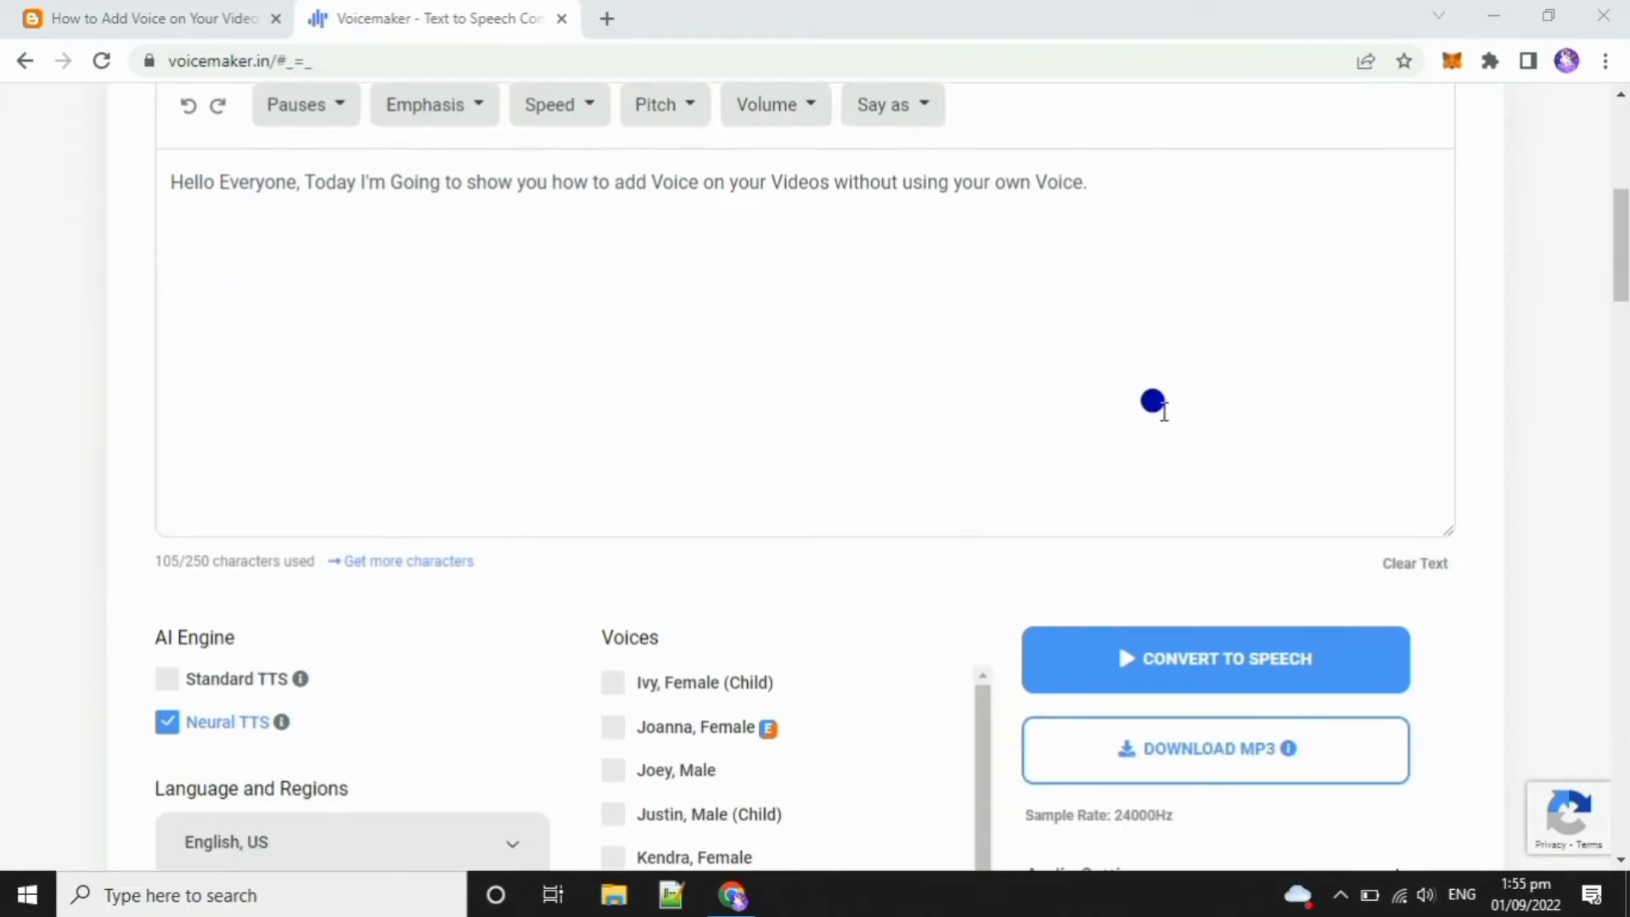
Select Kaiya, Female from the Voices list.
scroll(1154, 403, "up", 4)
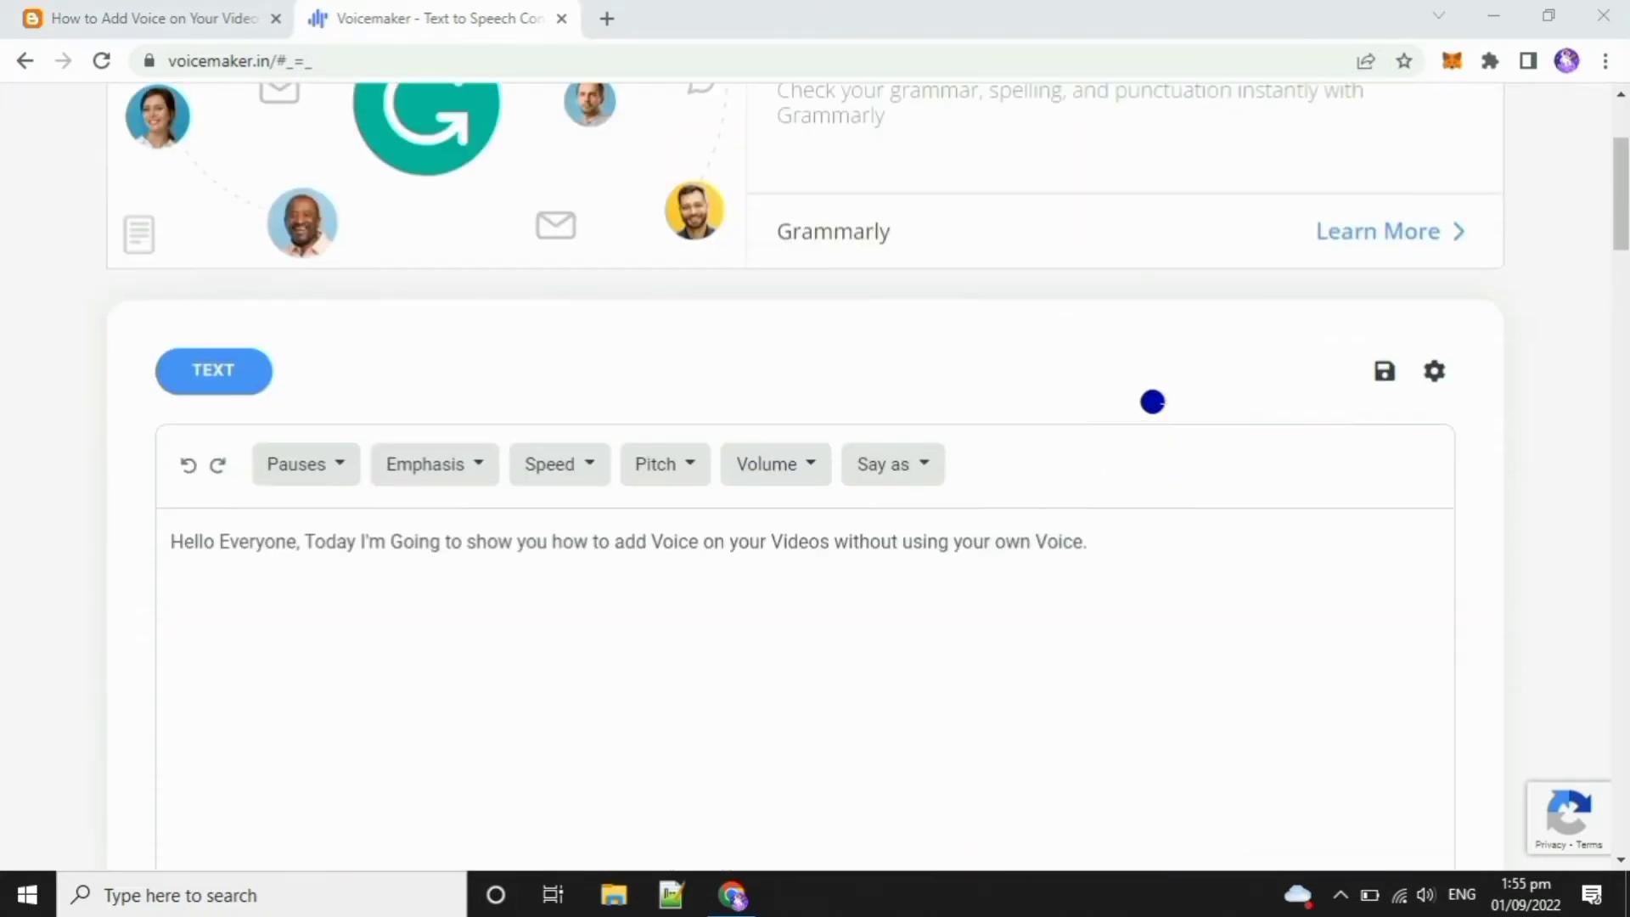
scroll(1154, 402, "down", 1)
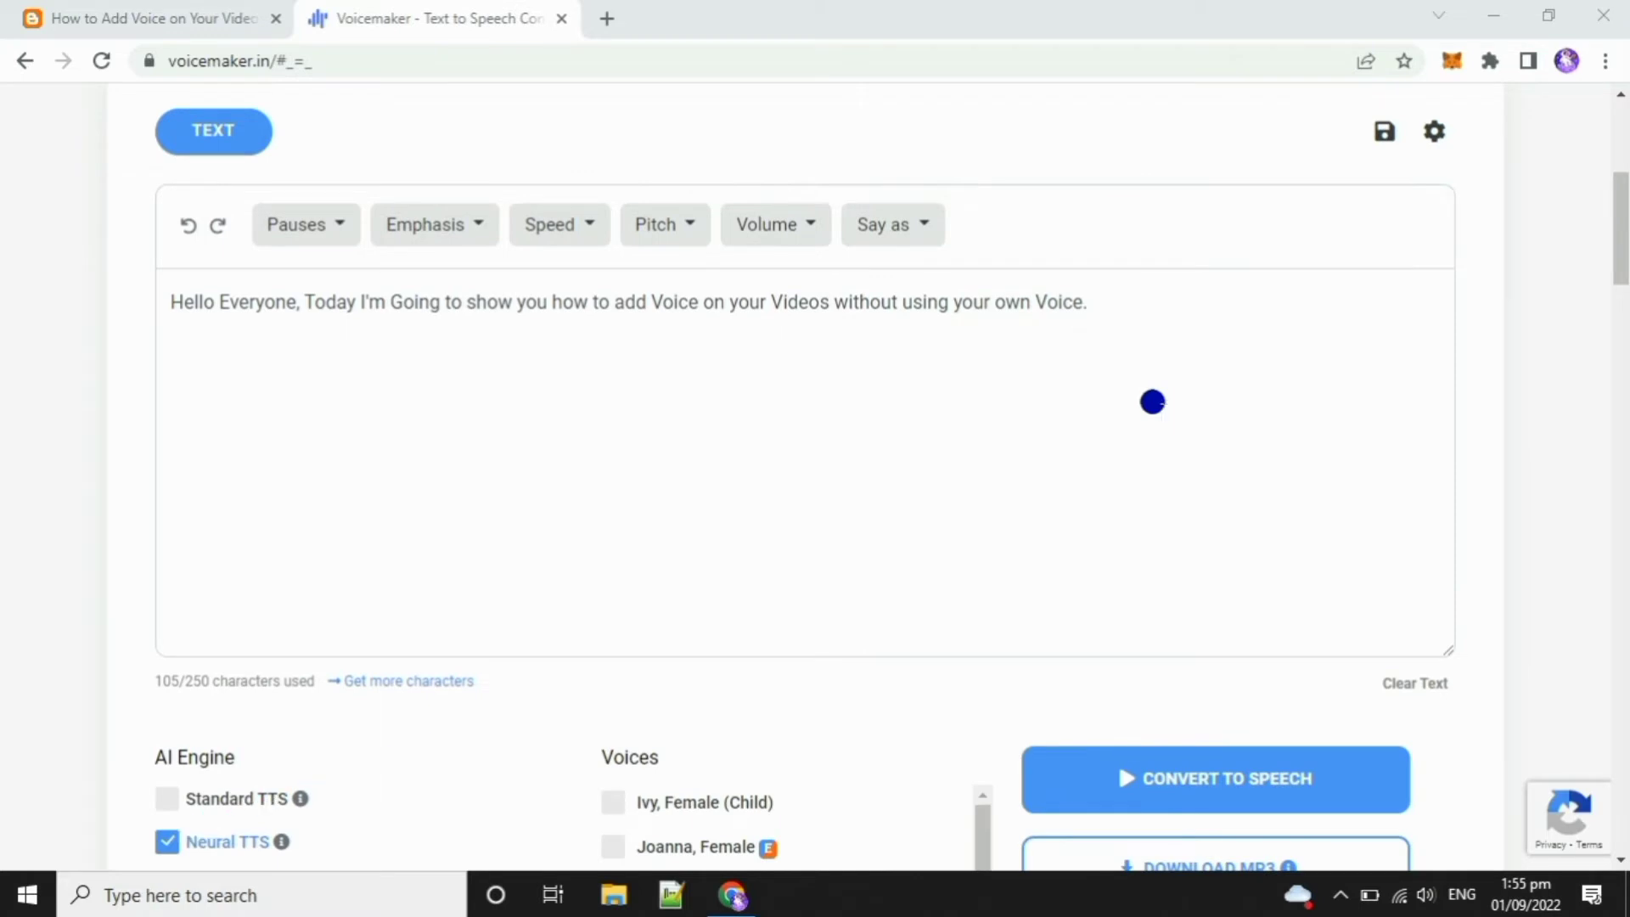
scroll(913, 374, "down", 3)
scroll(913, 493, "down", 2)
scroll(913, 493, "down", 8)
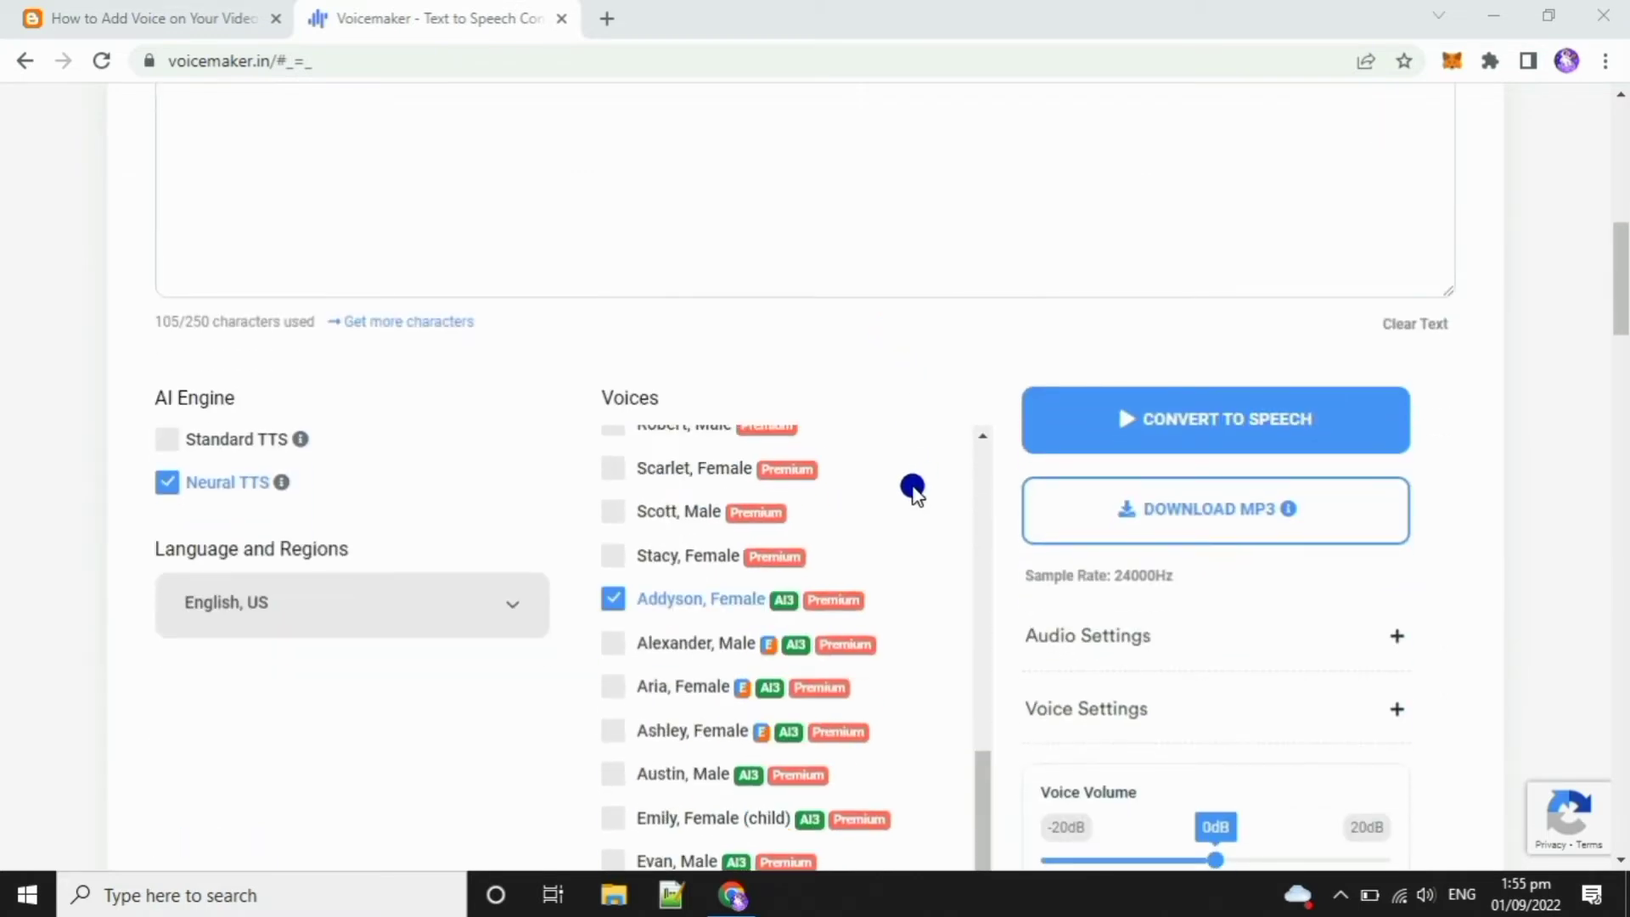
scroll(859, 539, "down", 6)
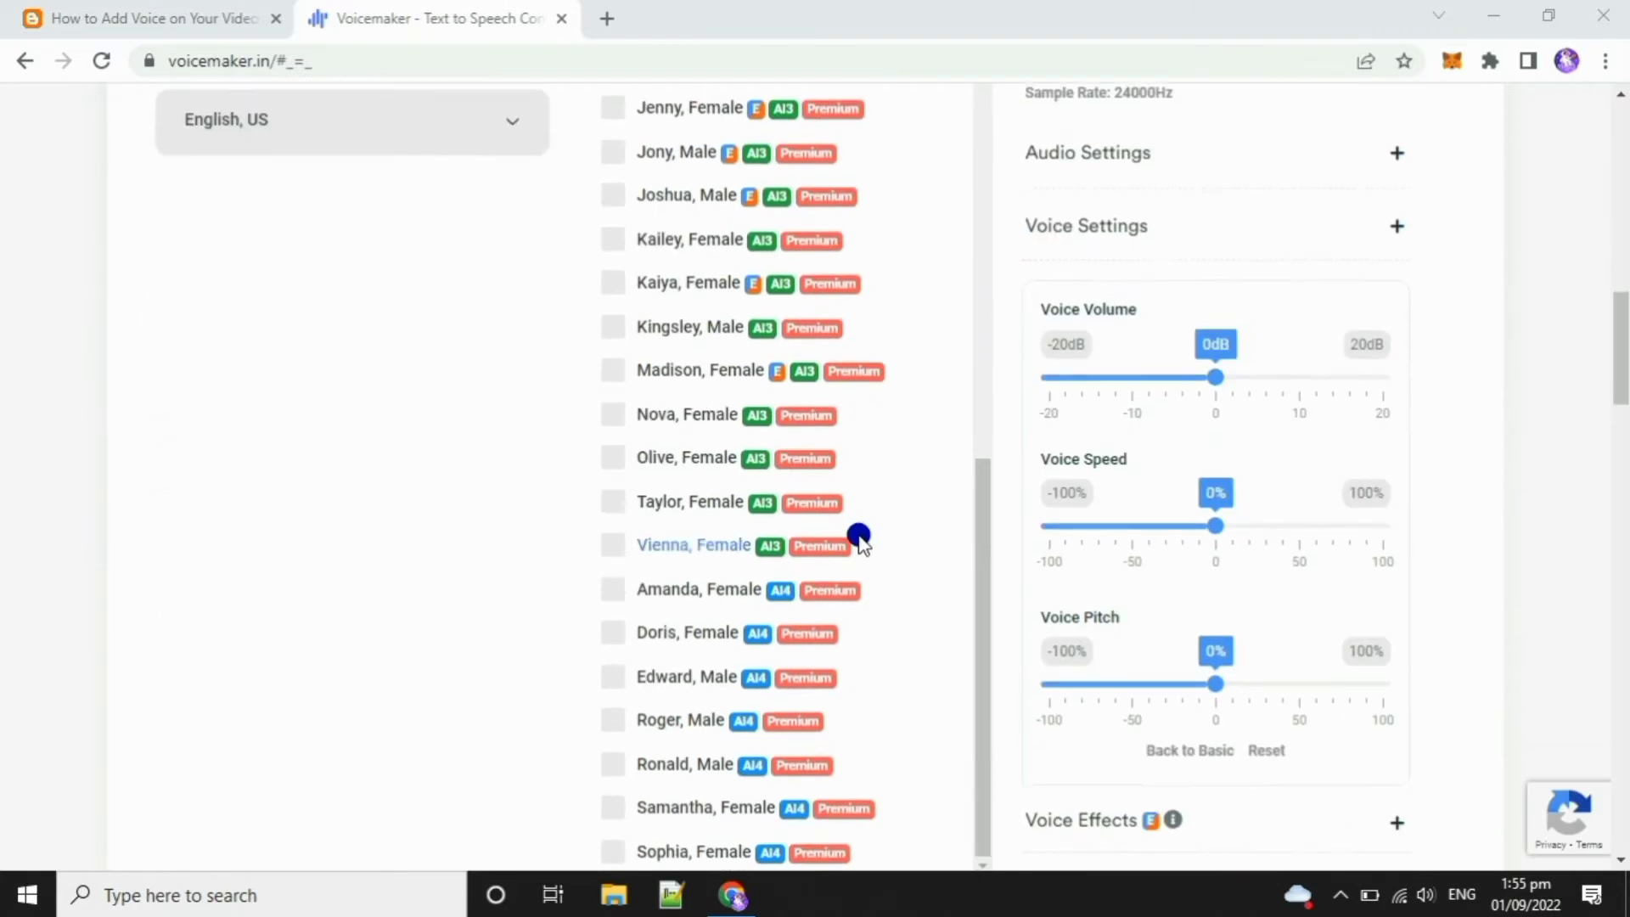
scroll(881, 619, "up", 4)
scroll(907, 715, "up", 4)
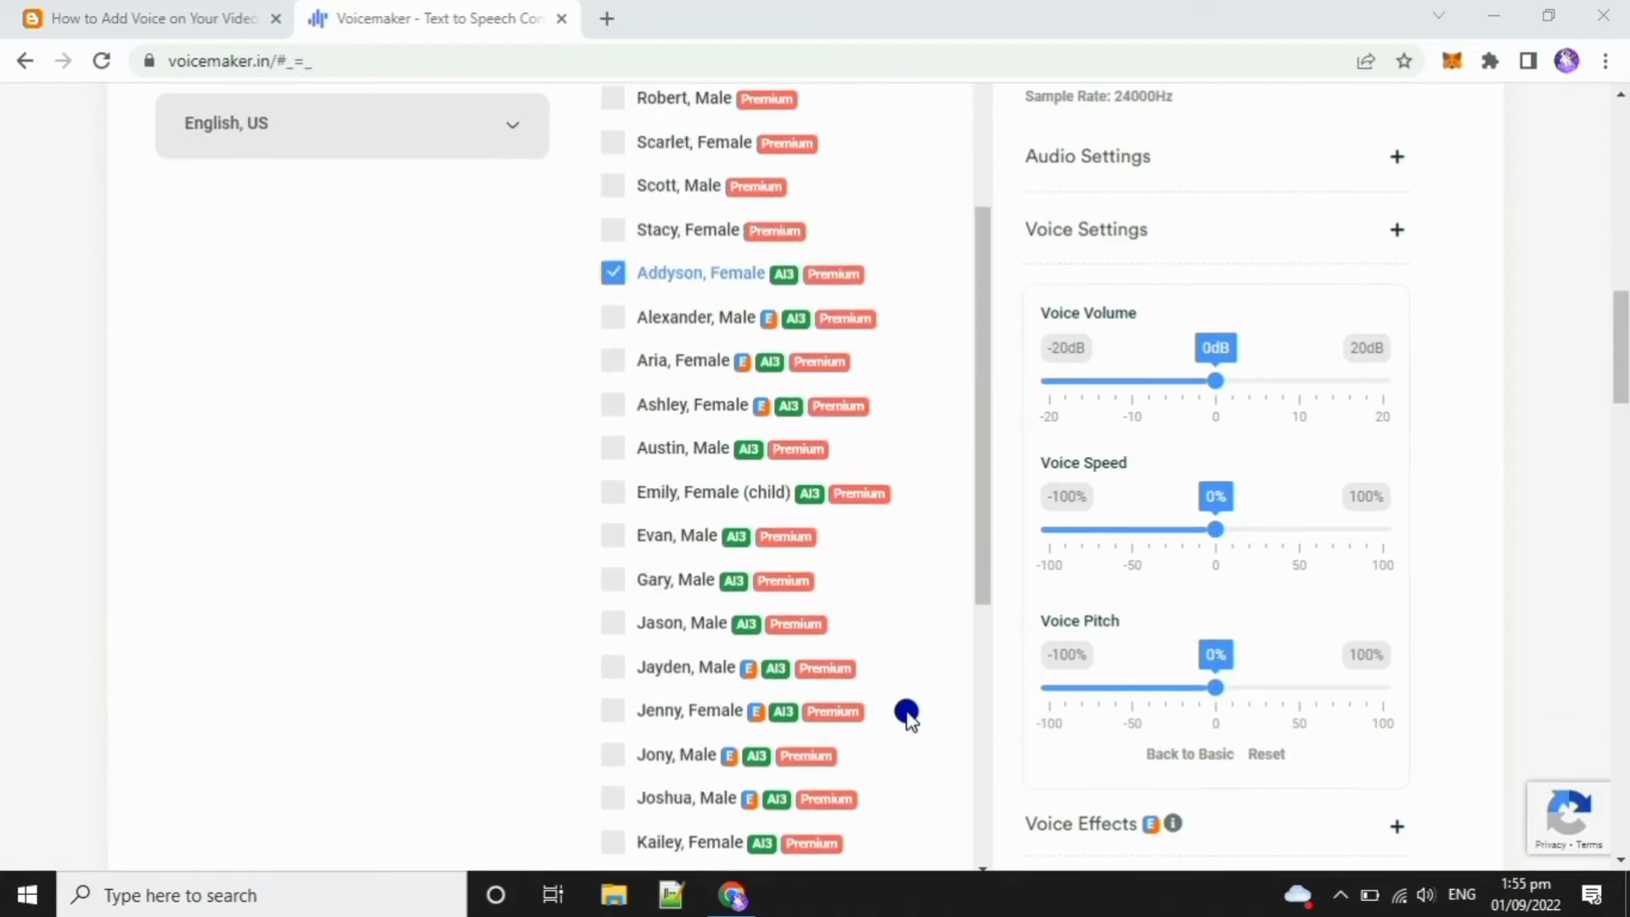
scroll(907, 715, "down", 4)
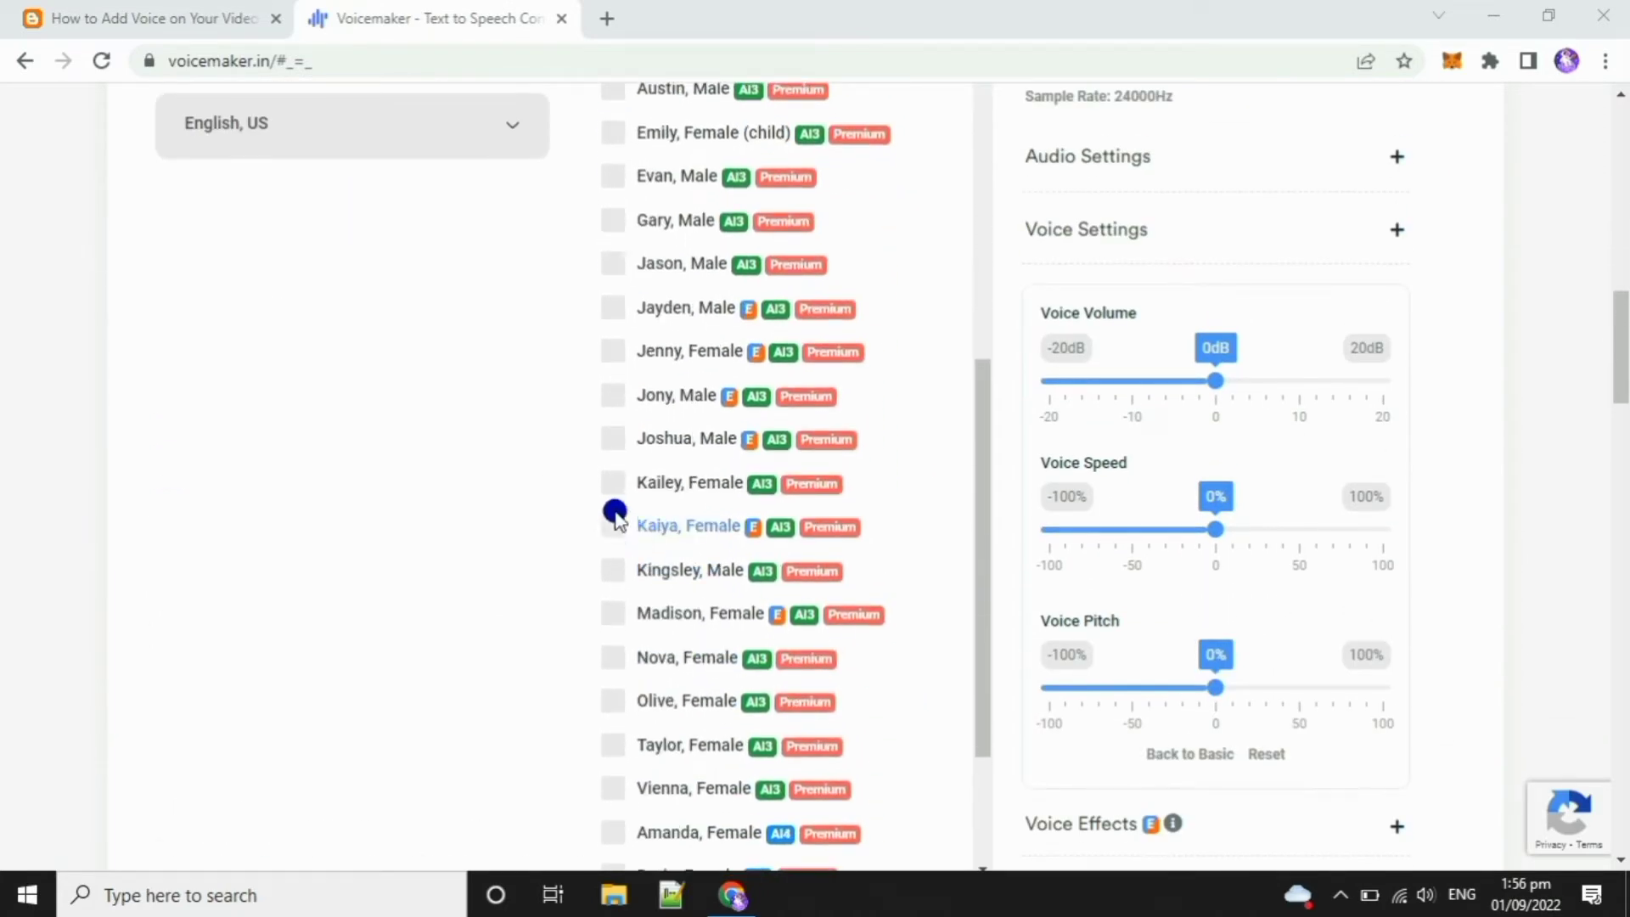
left_click(613, 526)
Lower the Voice Speed slider to -6%.
scroll(934, 611, "up", 2)
scroll(1034, 650, "up", 1)
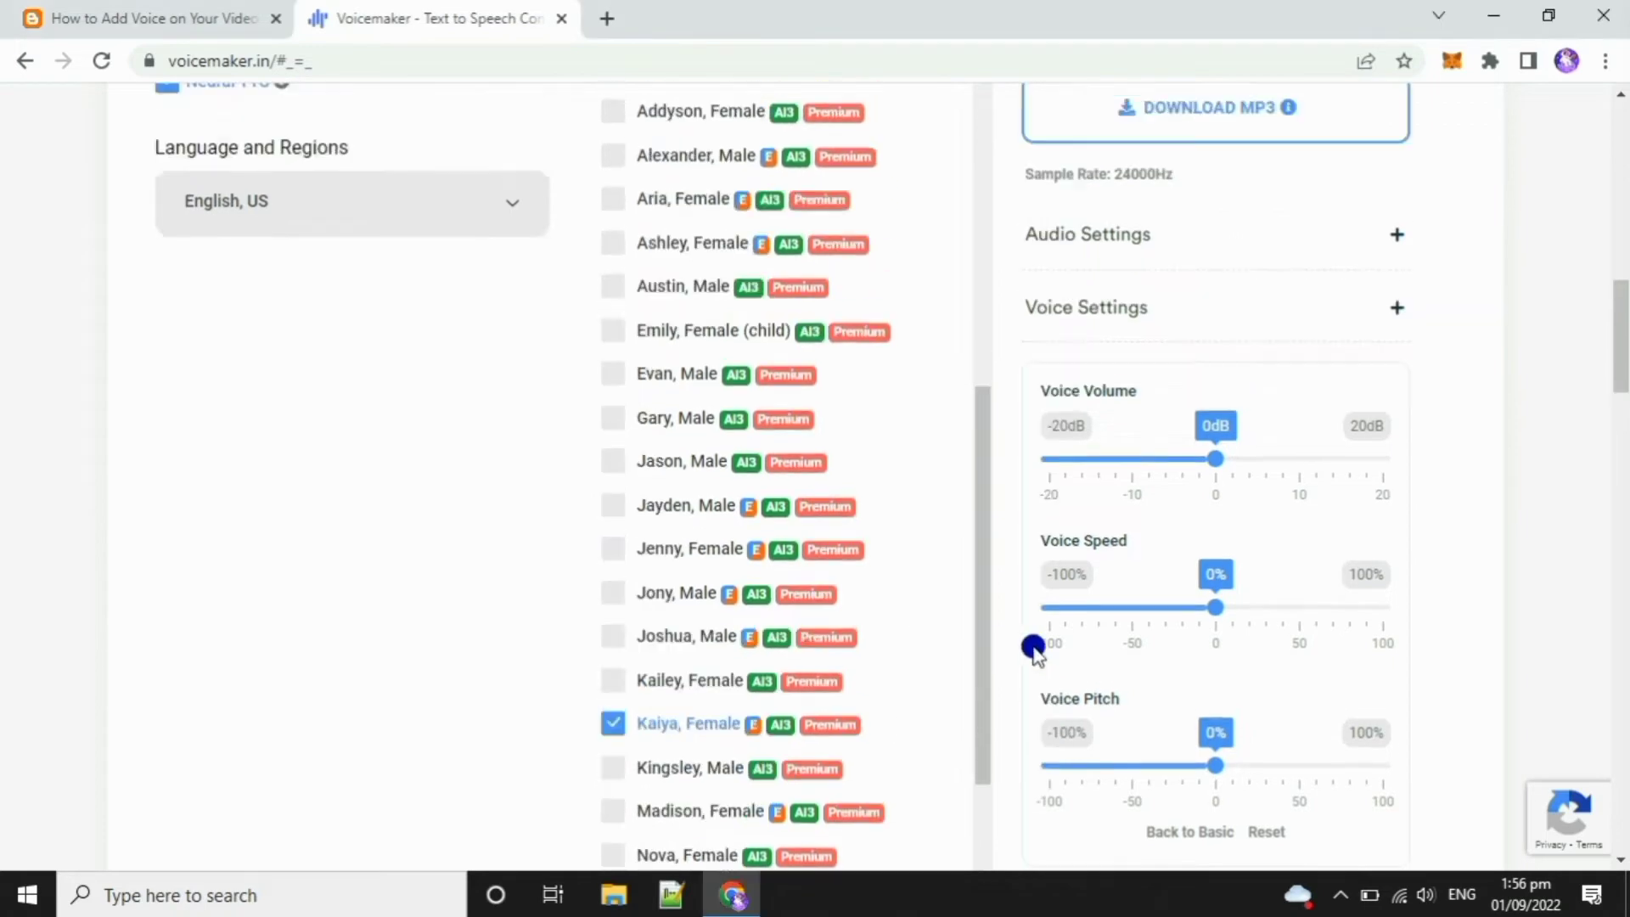
scroll(1034, 650, "up", 2)
scroll(1401, 629, "down", 2)
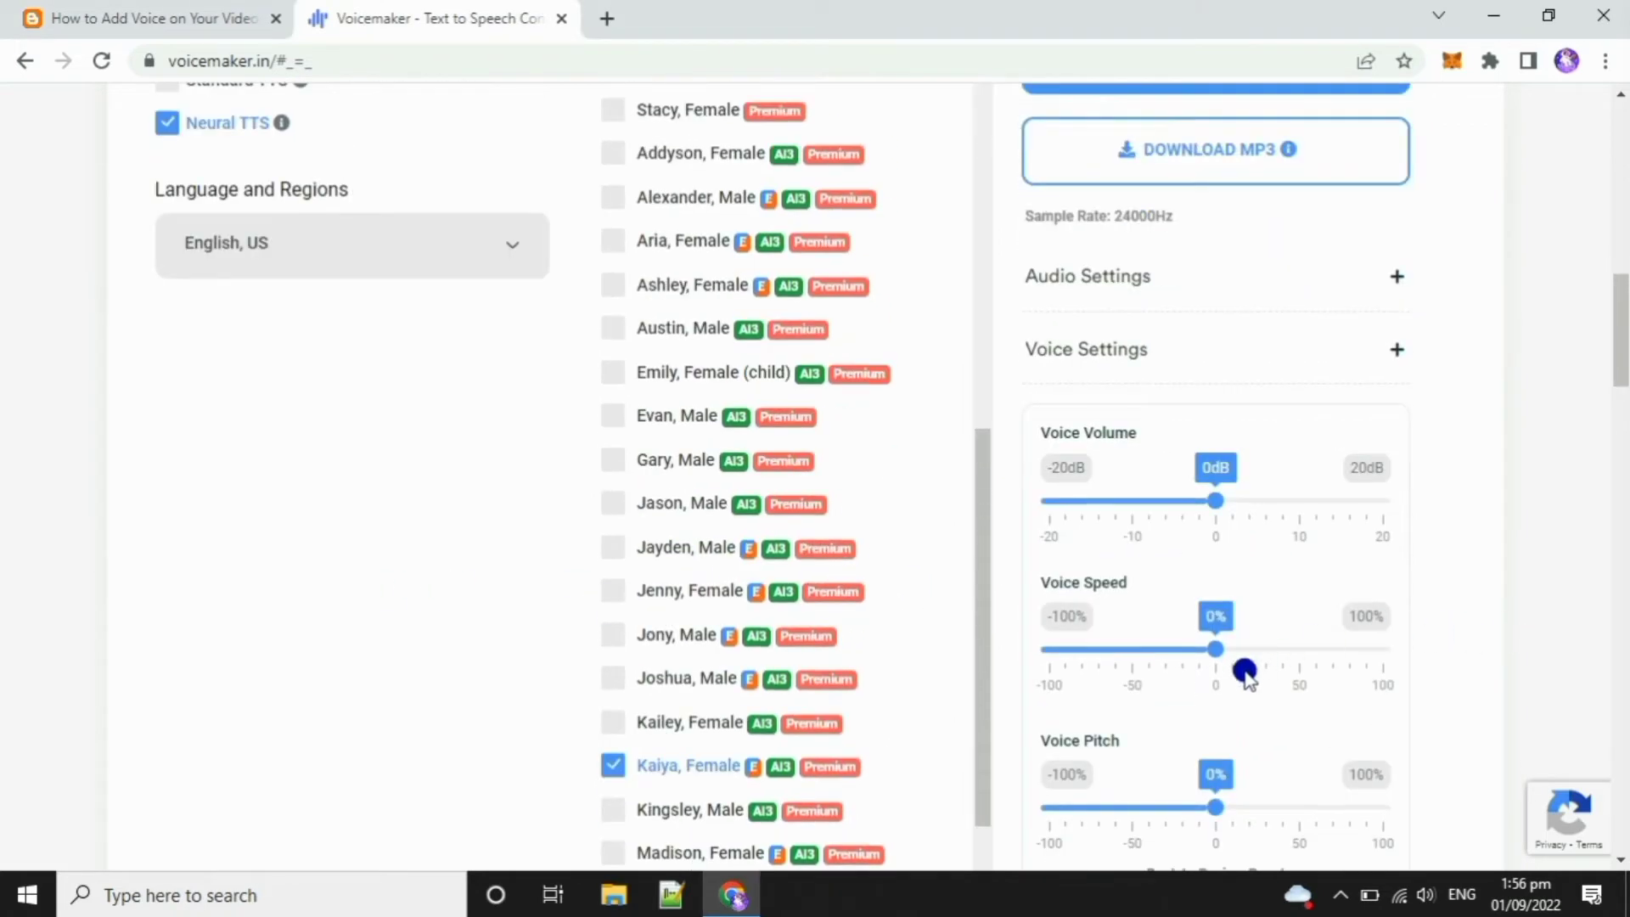
left_click_drag(1213, 654, 1198, 652)
scroll(1486, 590, "up", 5)
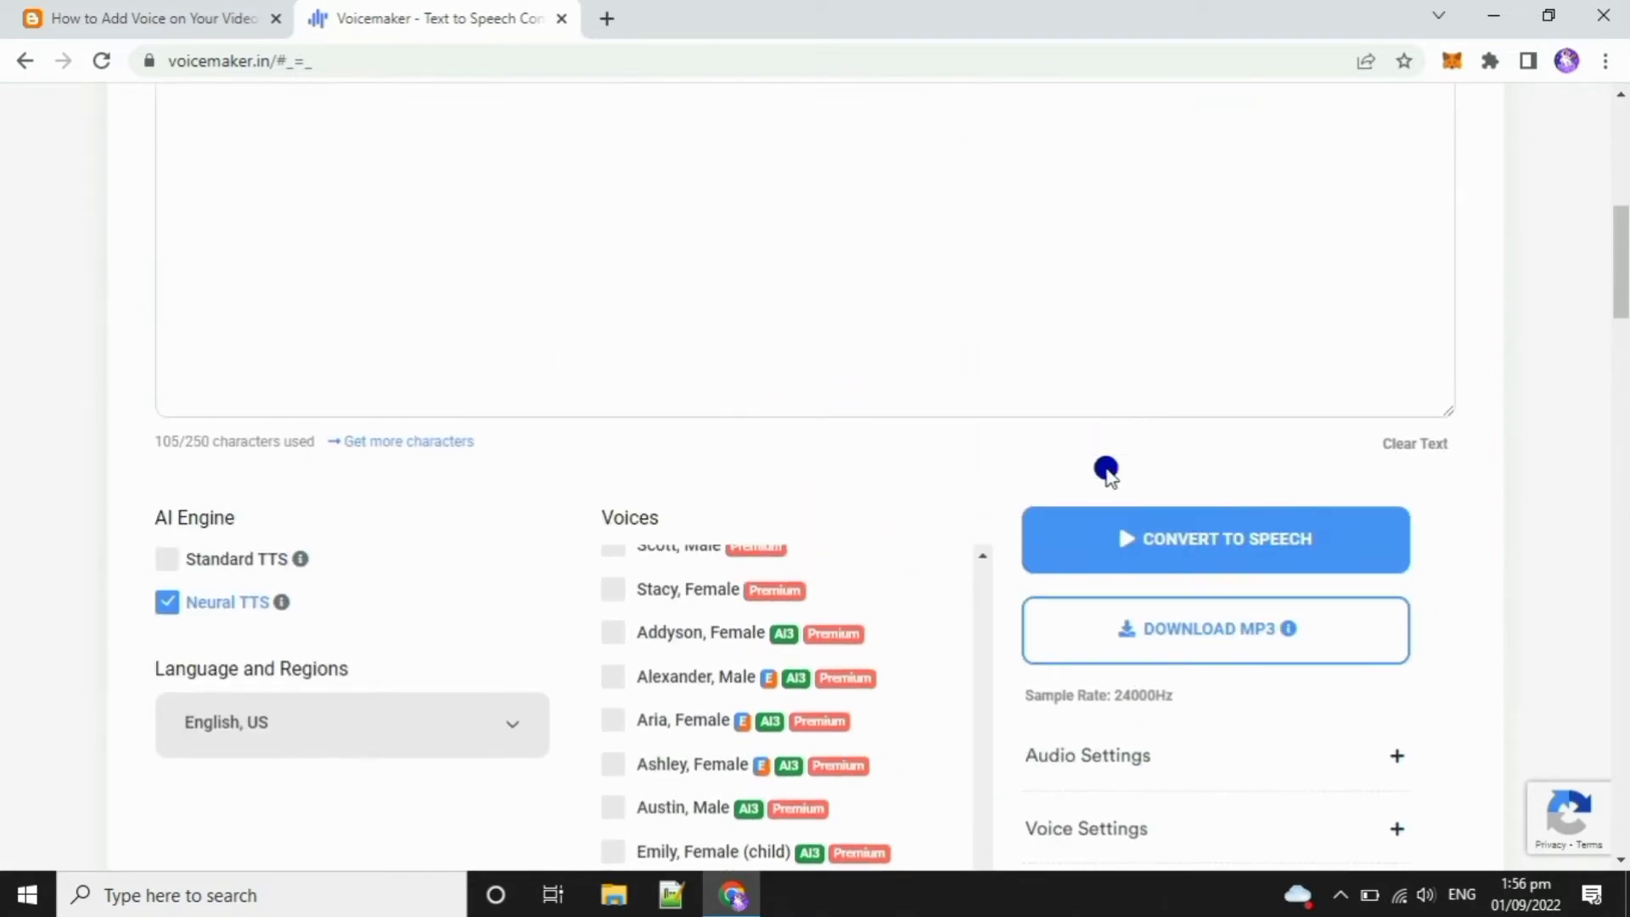
scroll(940, 520, "up", 4)
Convert the intro script to speech in the Kaiya voice and play the 7-second clip.
scroll(920, 514, "down", 1)
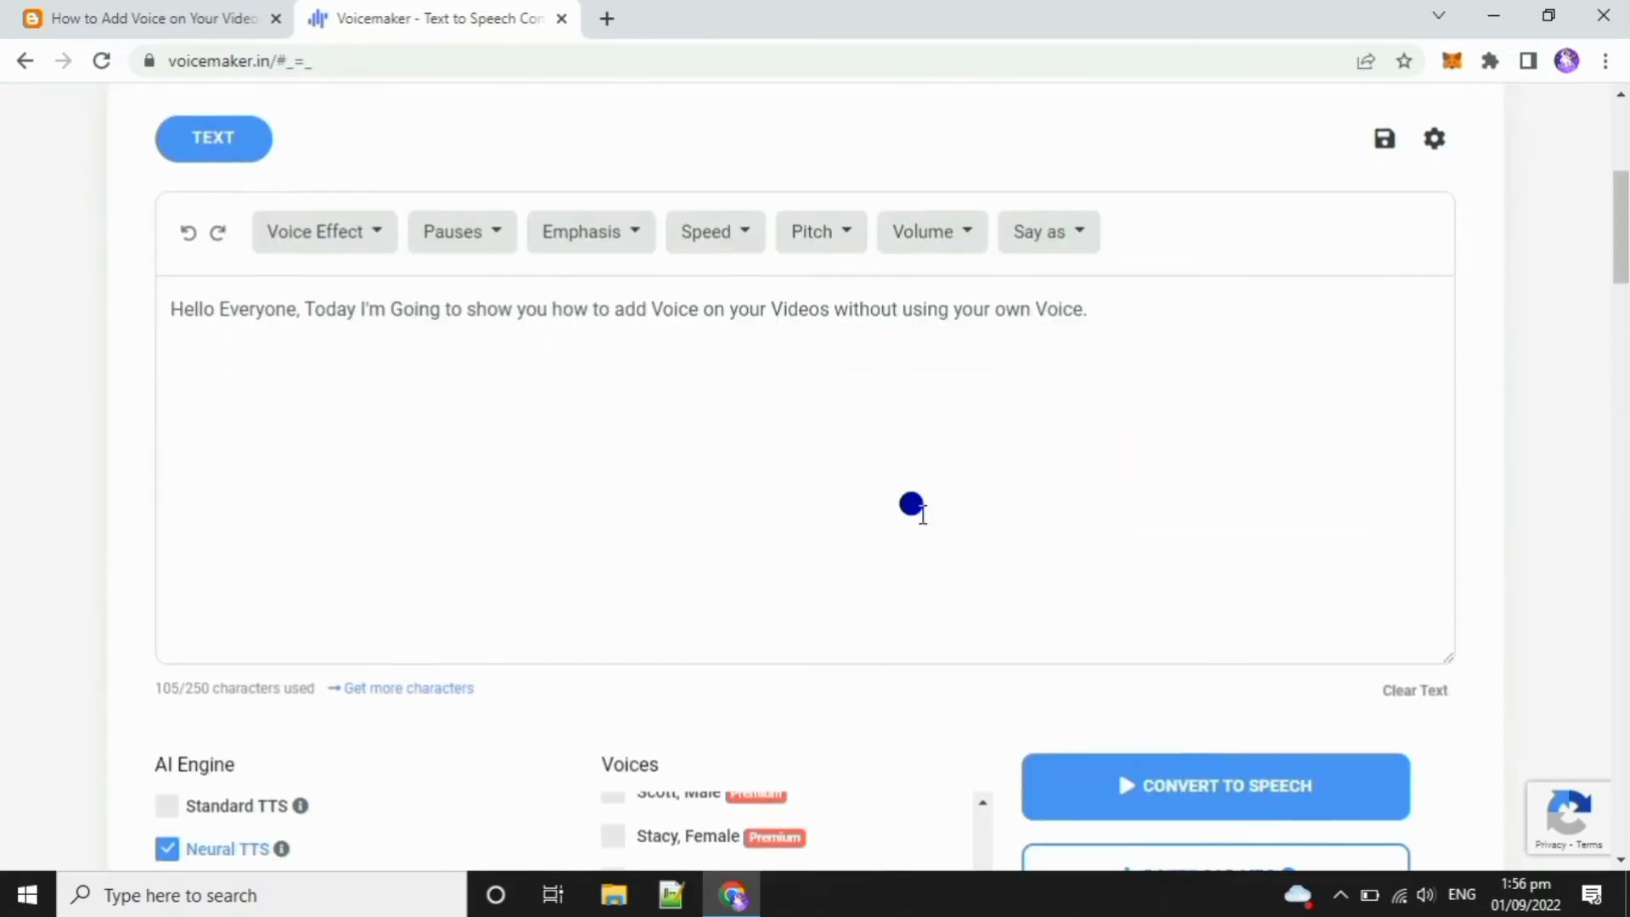
left_click(1176, 778)
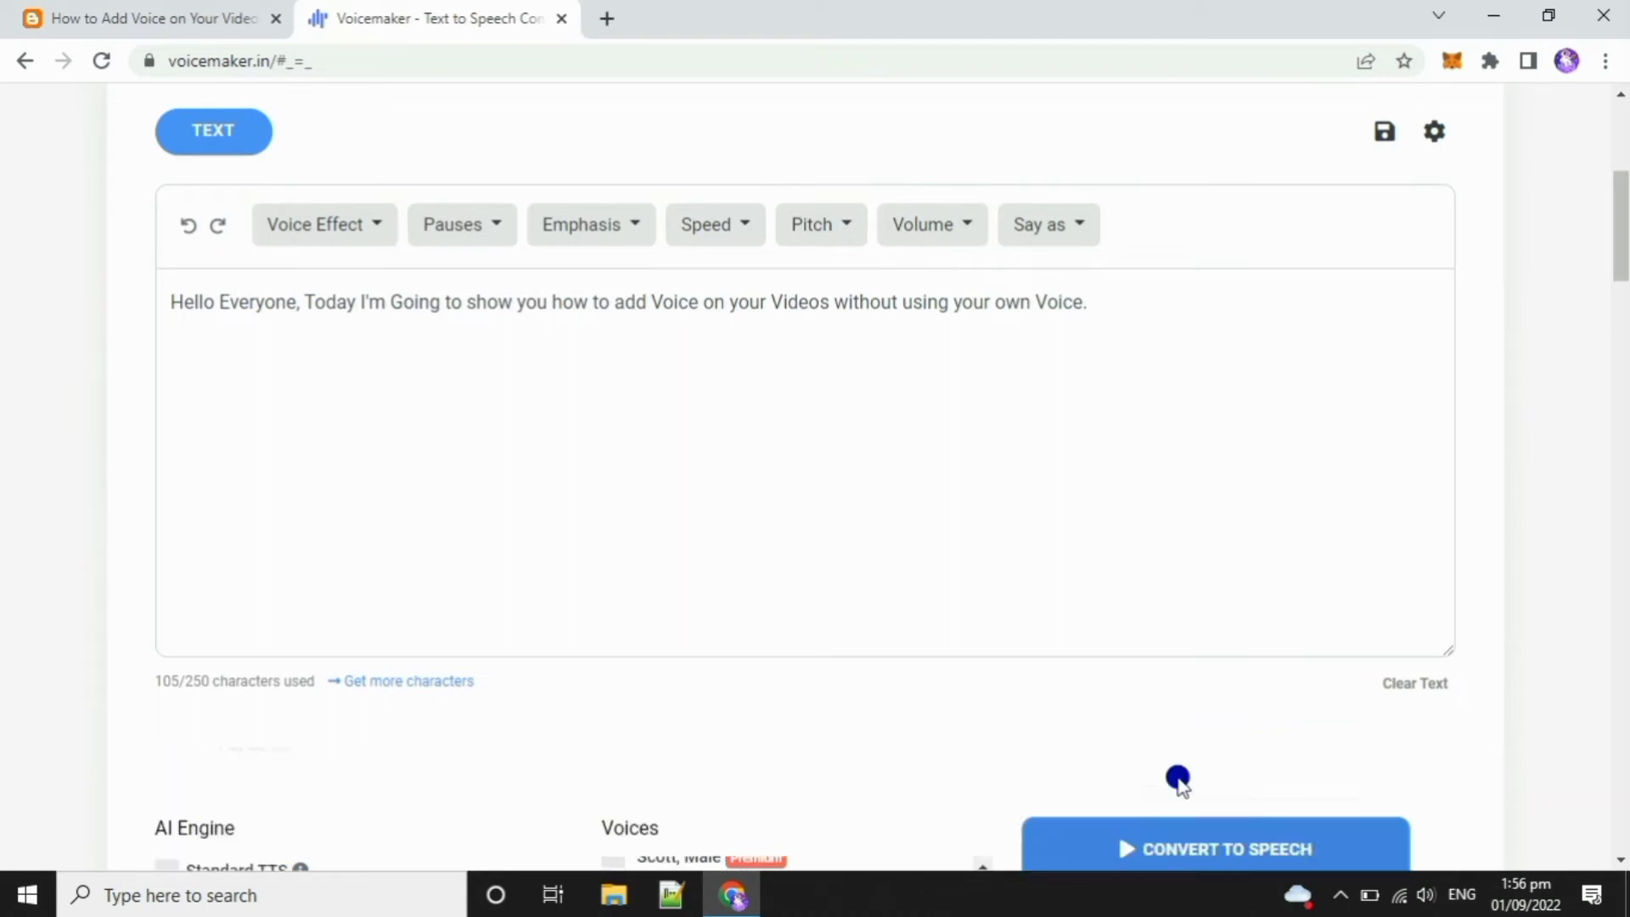
scroll(825, 715, "down", 1)
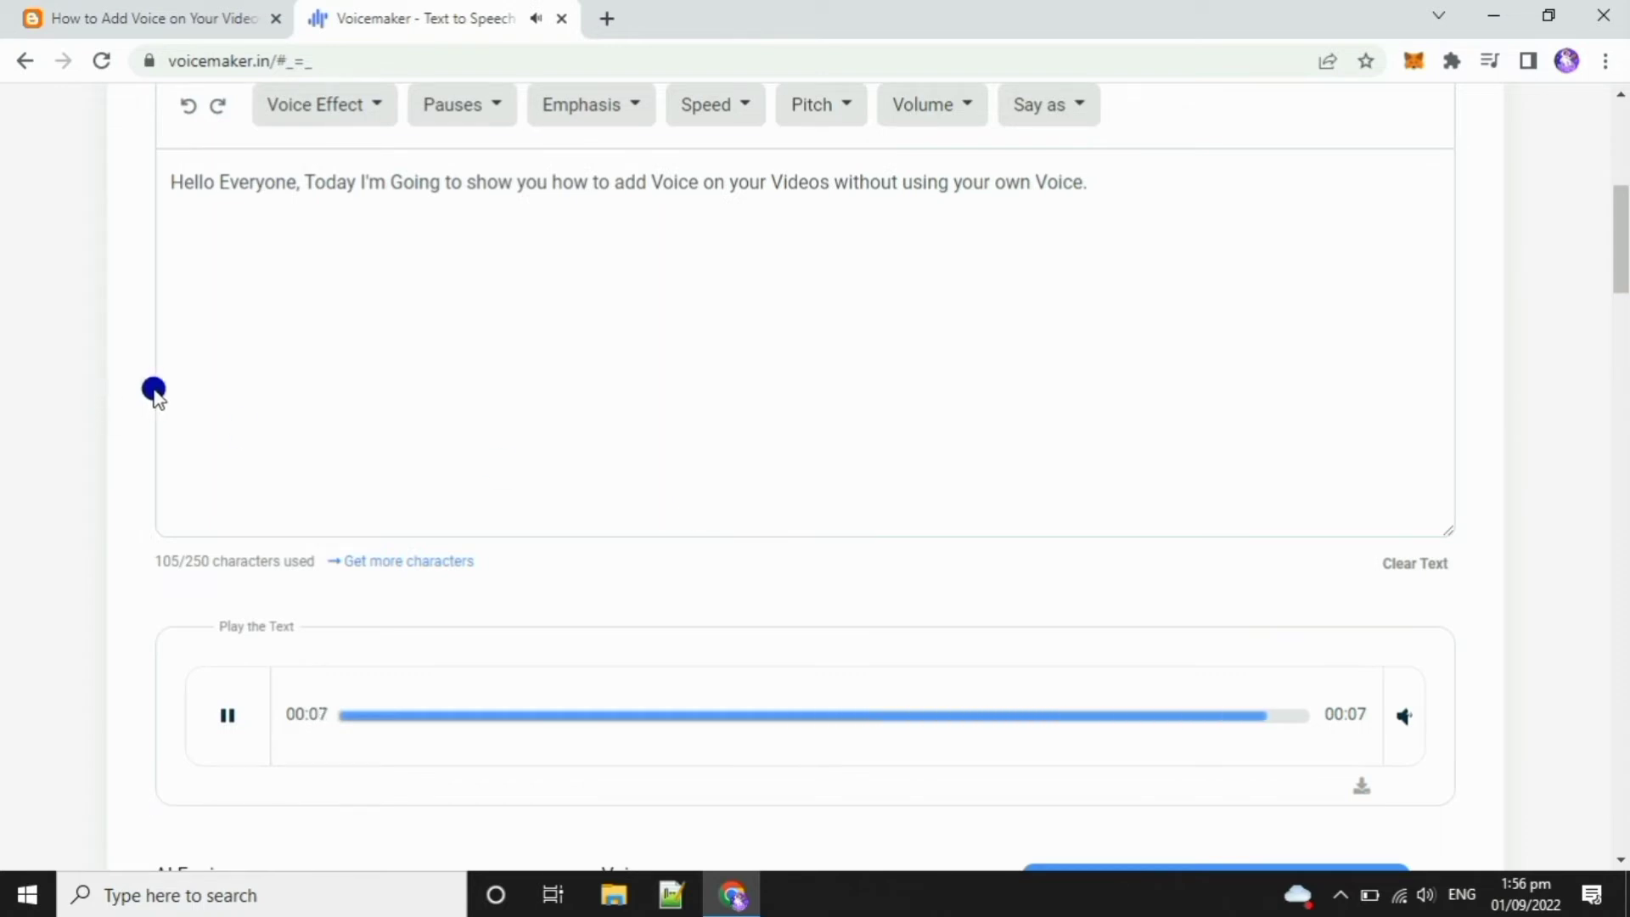
scroll(212, 374, "up", 2)
Apply the Friendly voice effect, moving the opening <friendly> tag before 'Hello Everyone'.
left_click(374, 224)
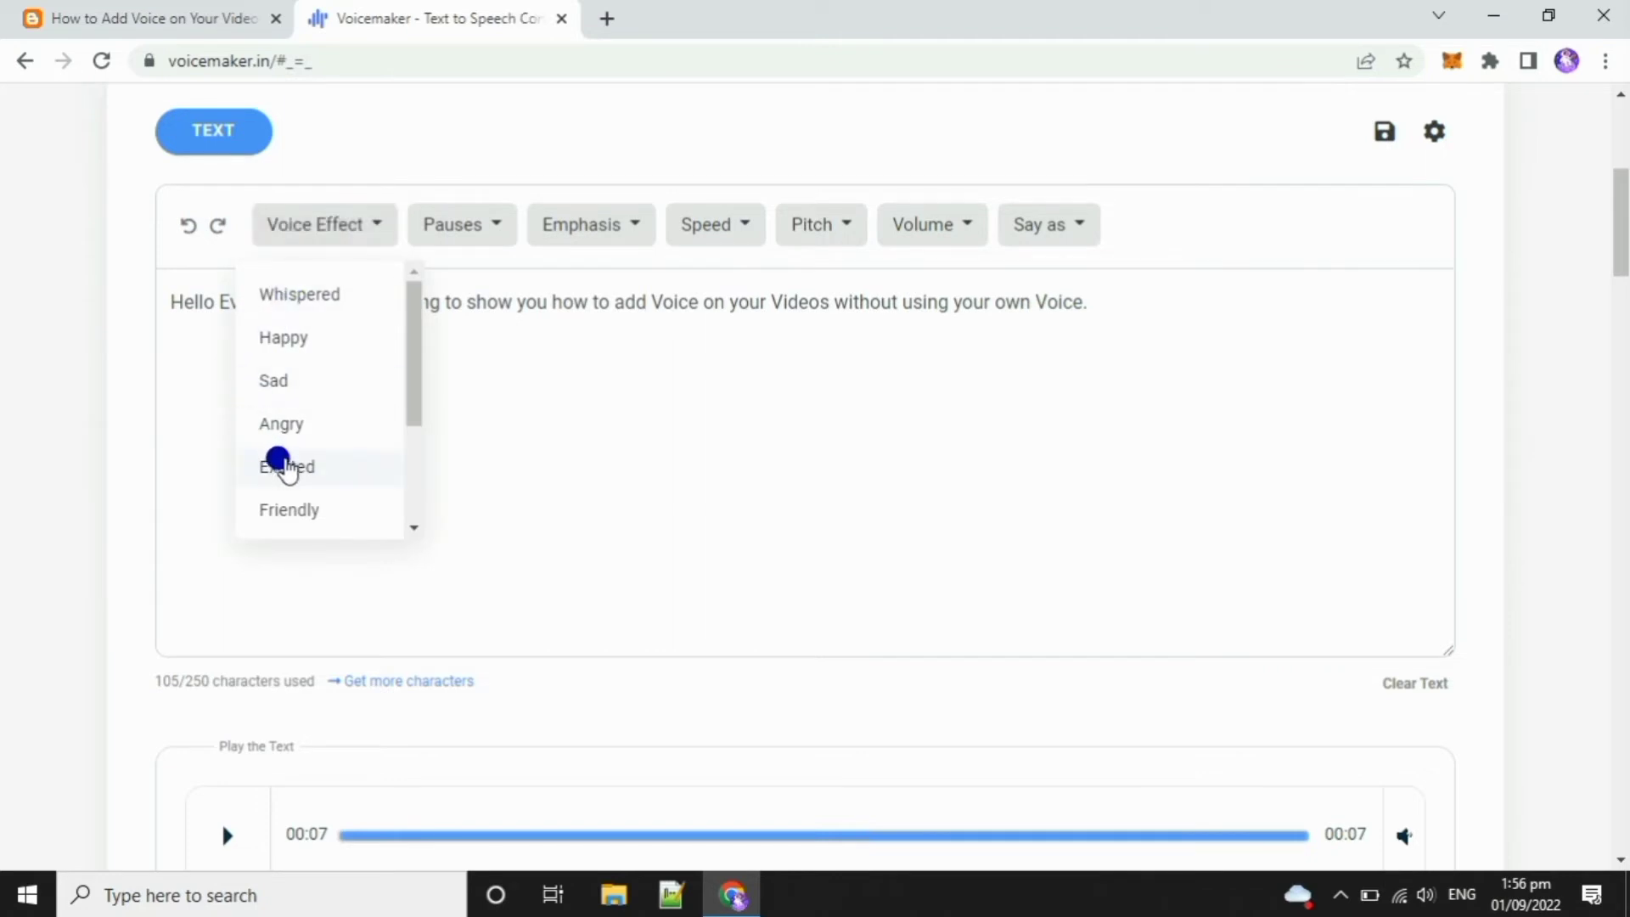
left_click(284, 512)
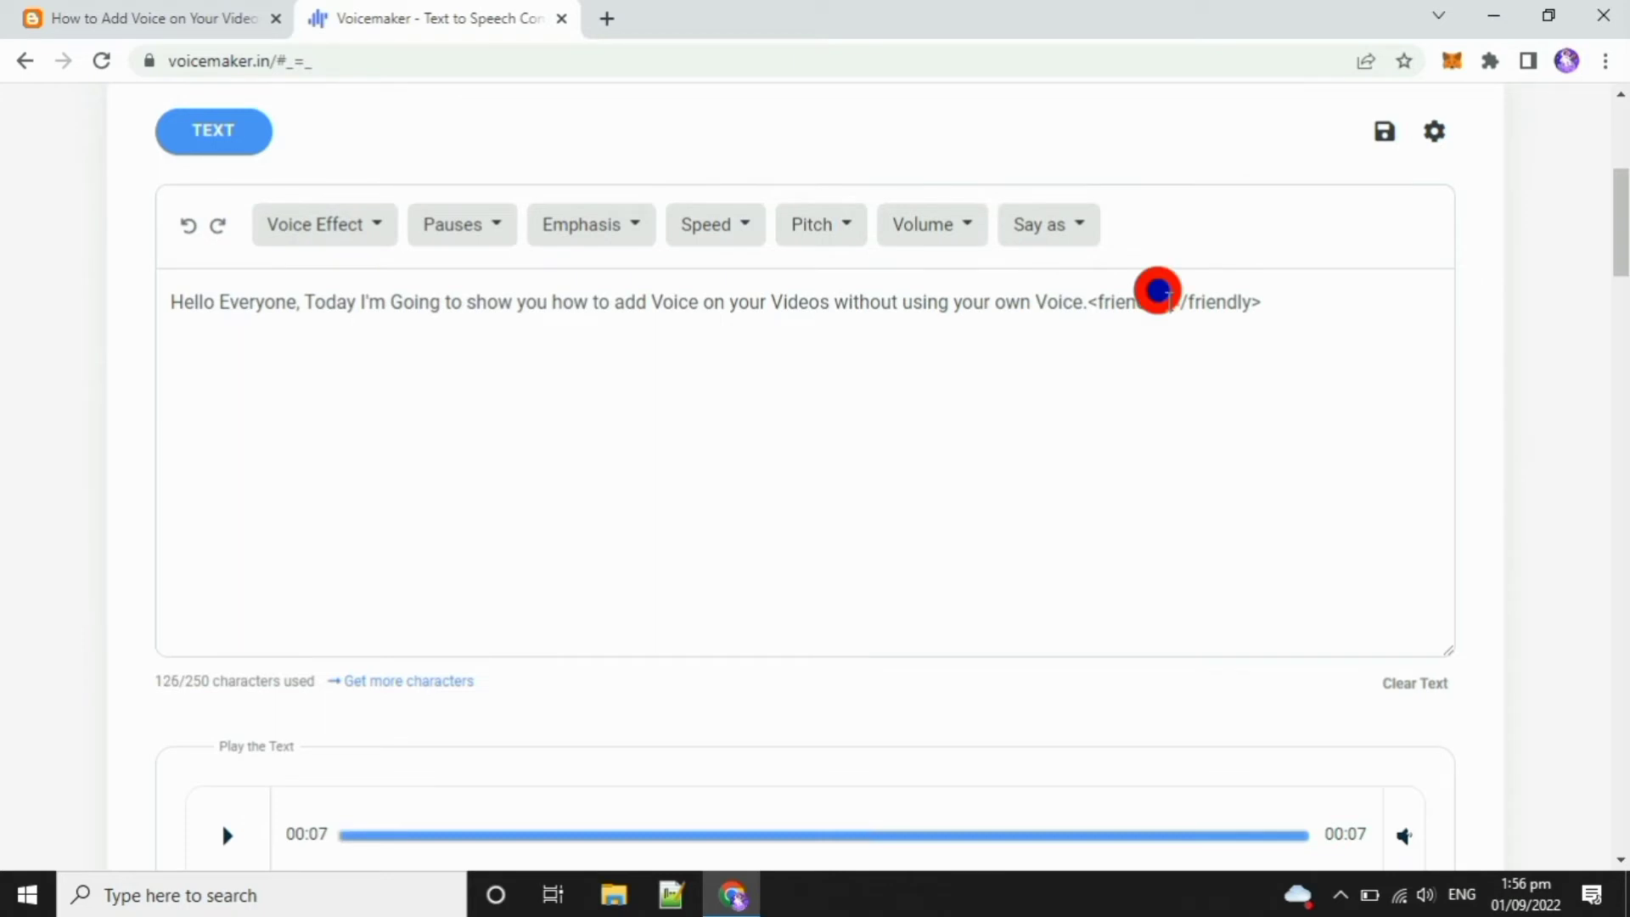
left_click_drag(1168, 302, 1090, 302)
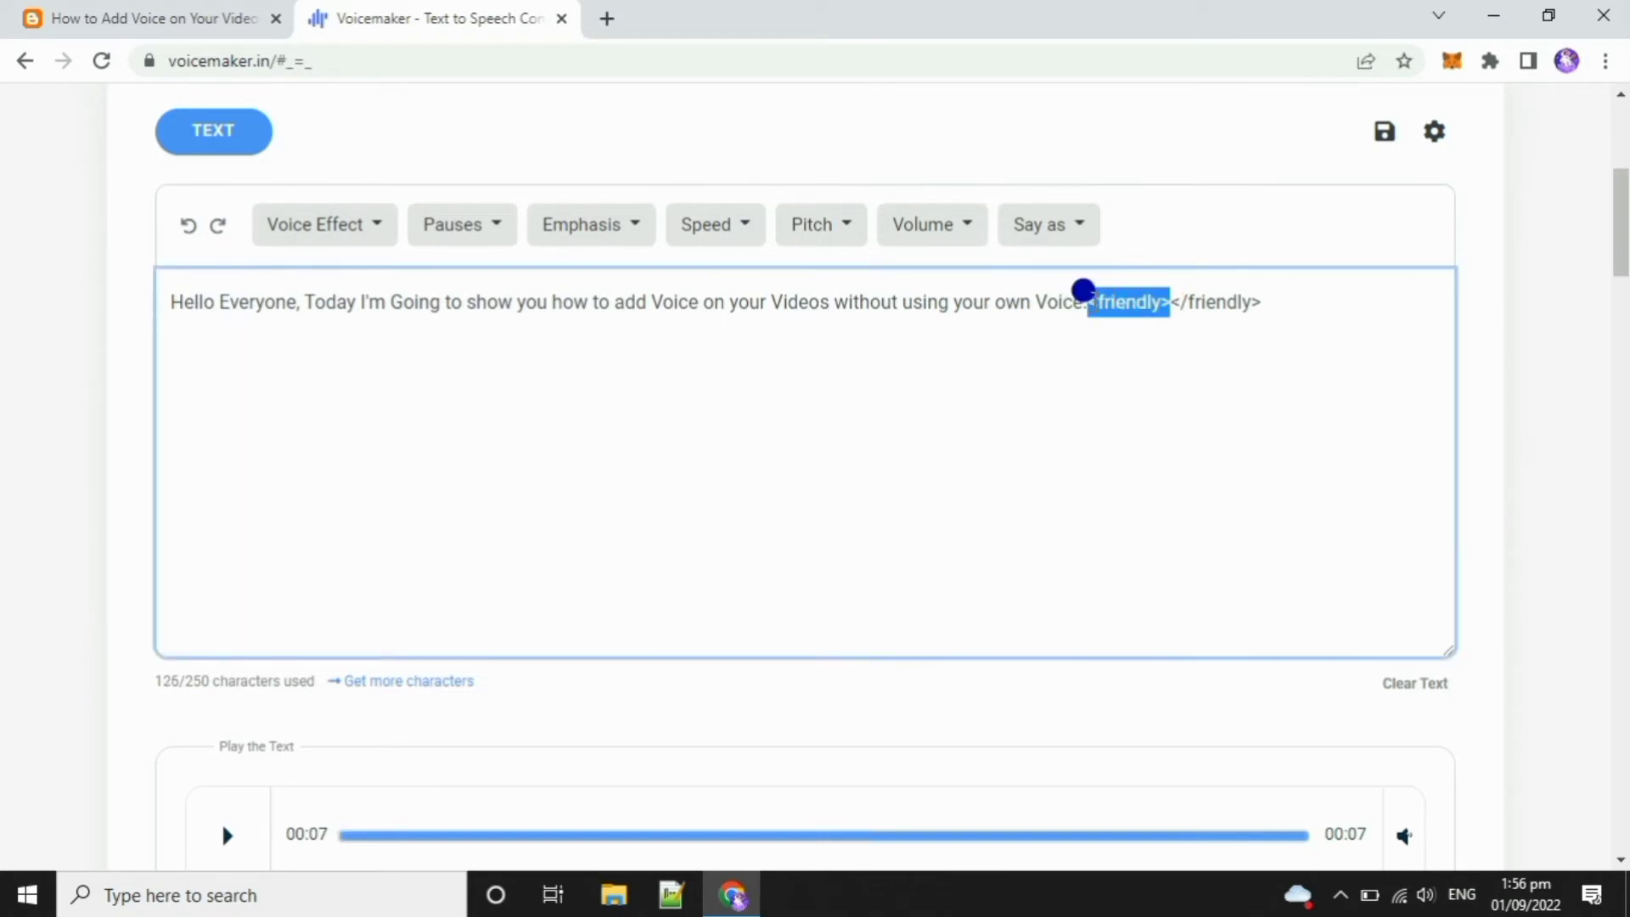
right_click(1093, 291)
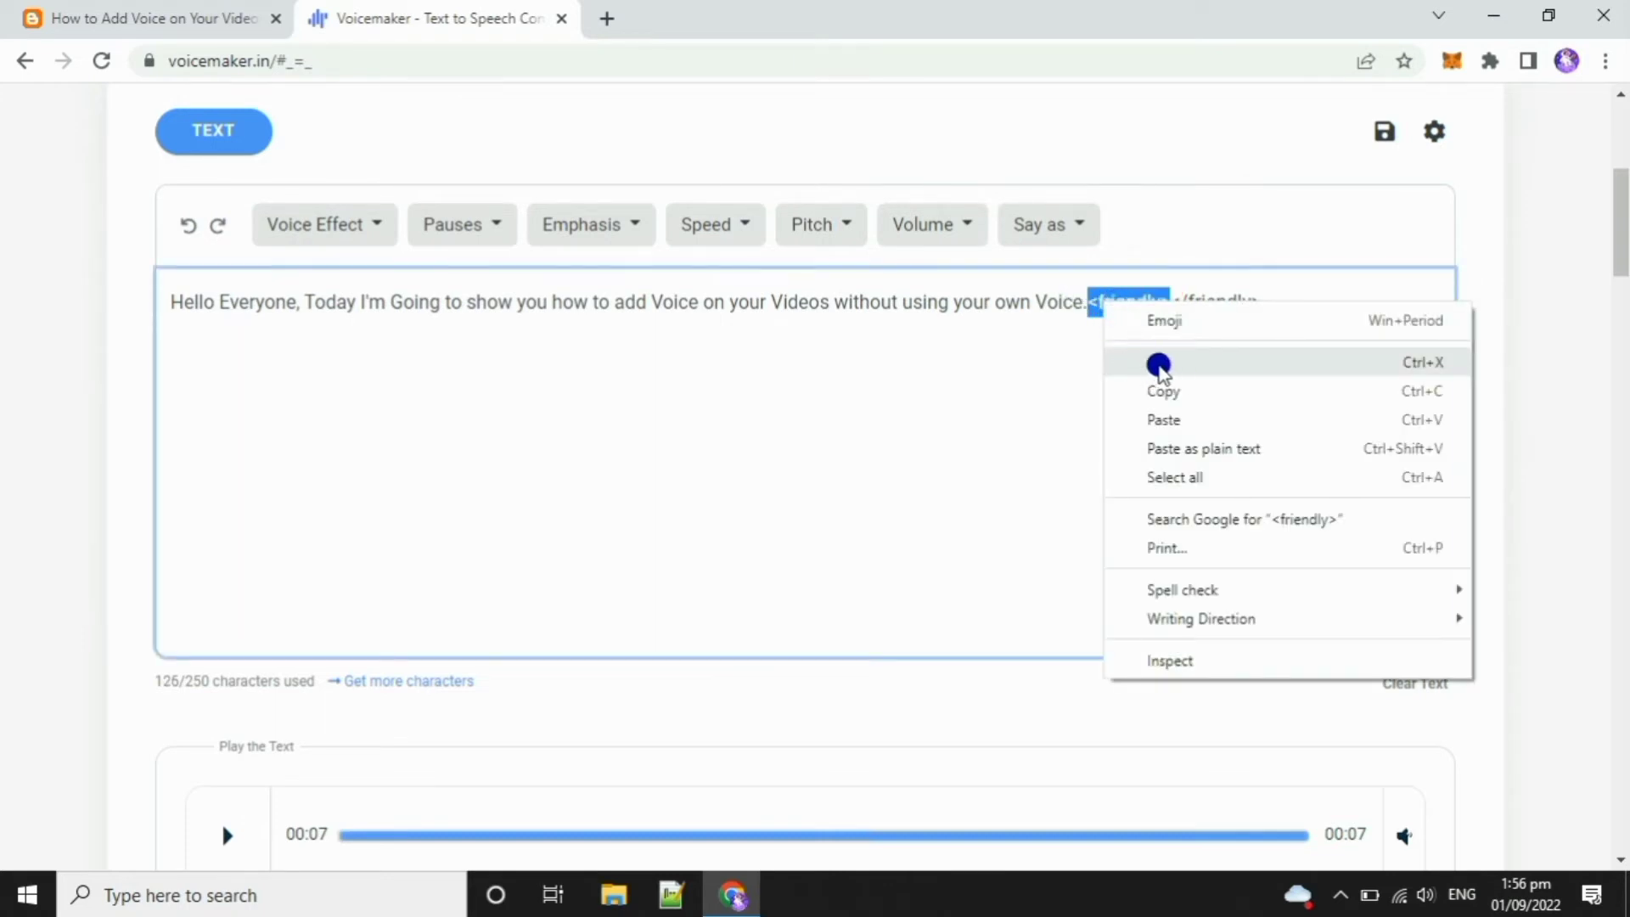
left_click(1169, 365)
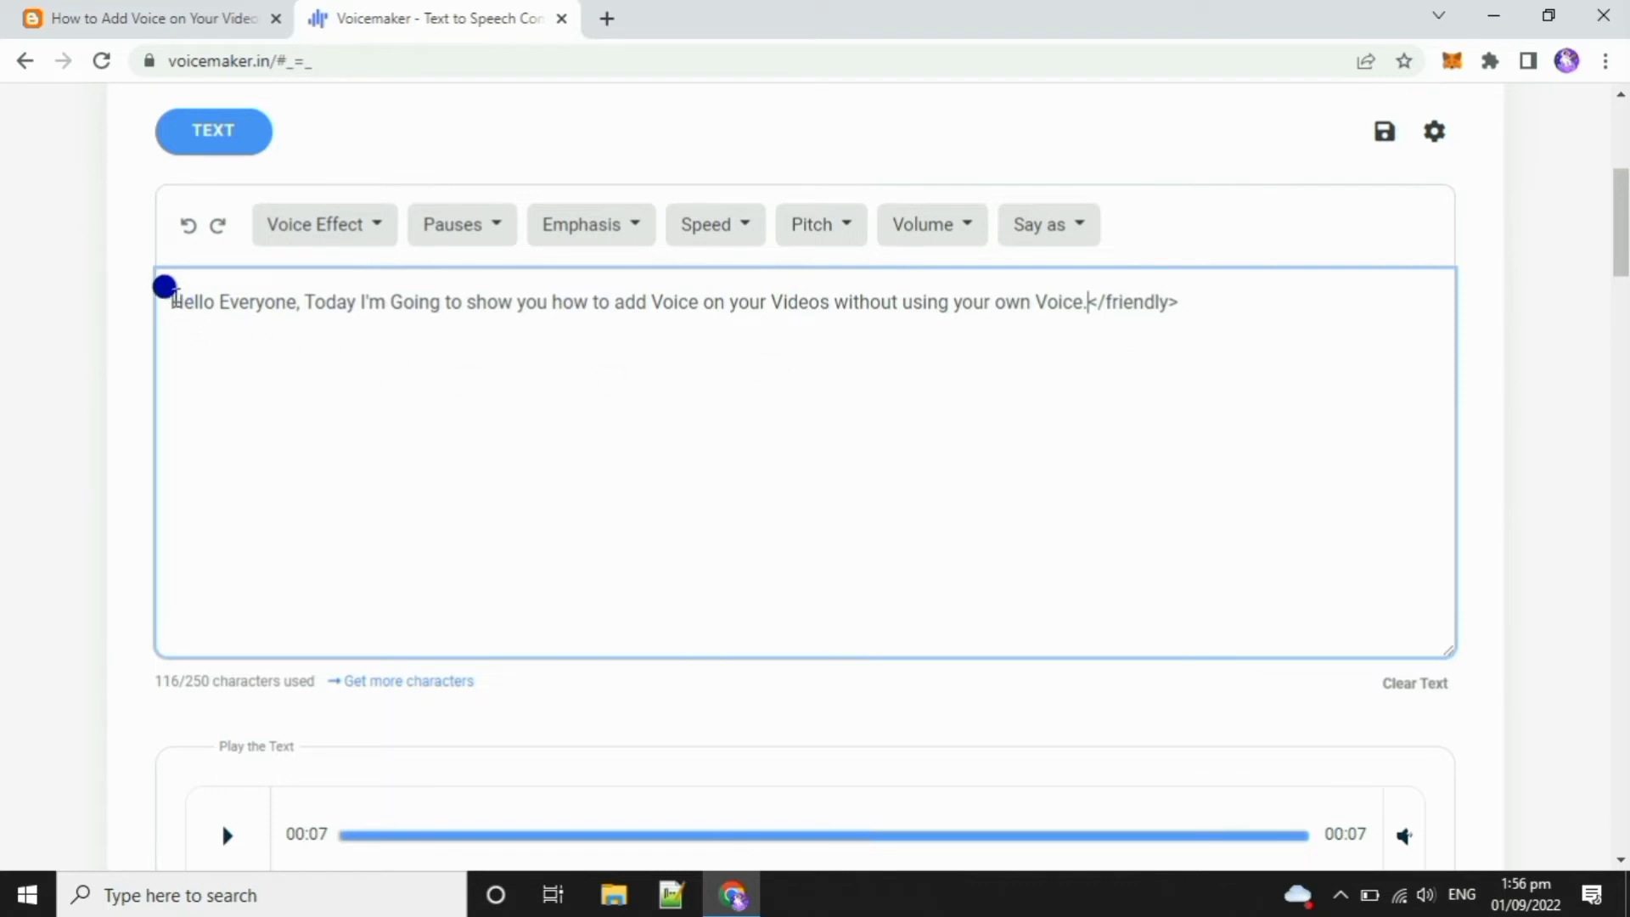
key("ctrl+v")
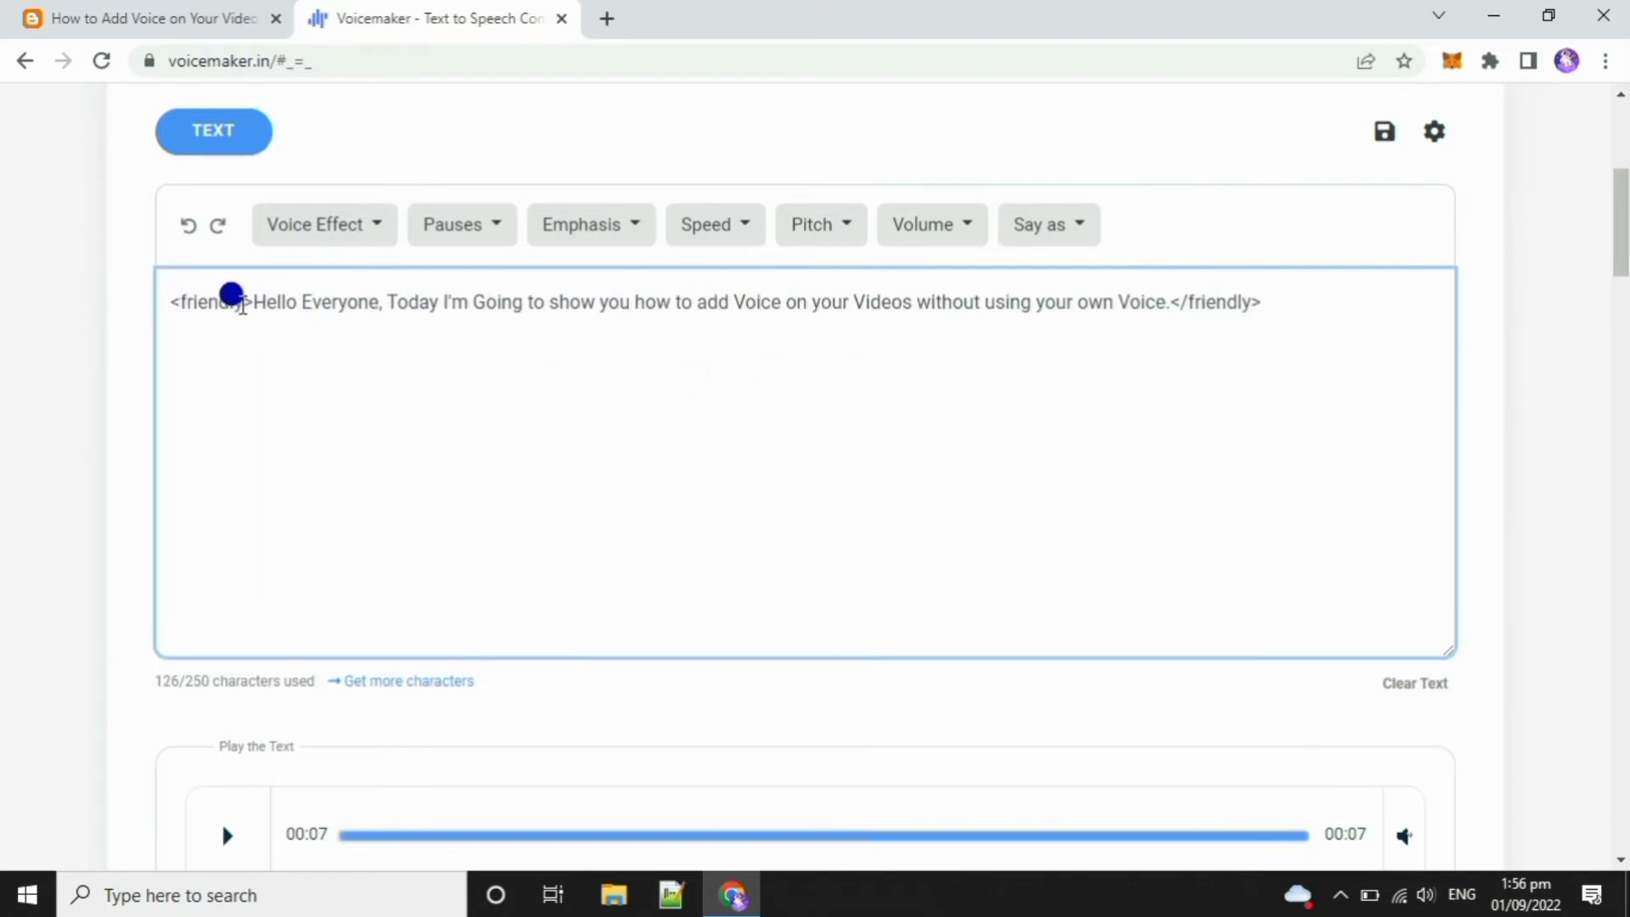
left_click(1173, 302)
type(".")
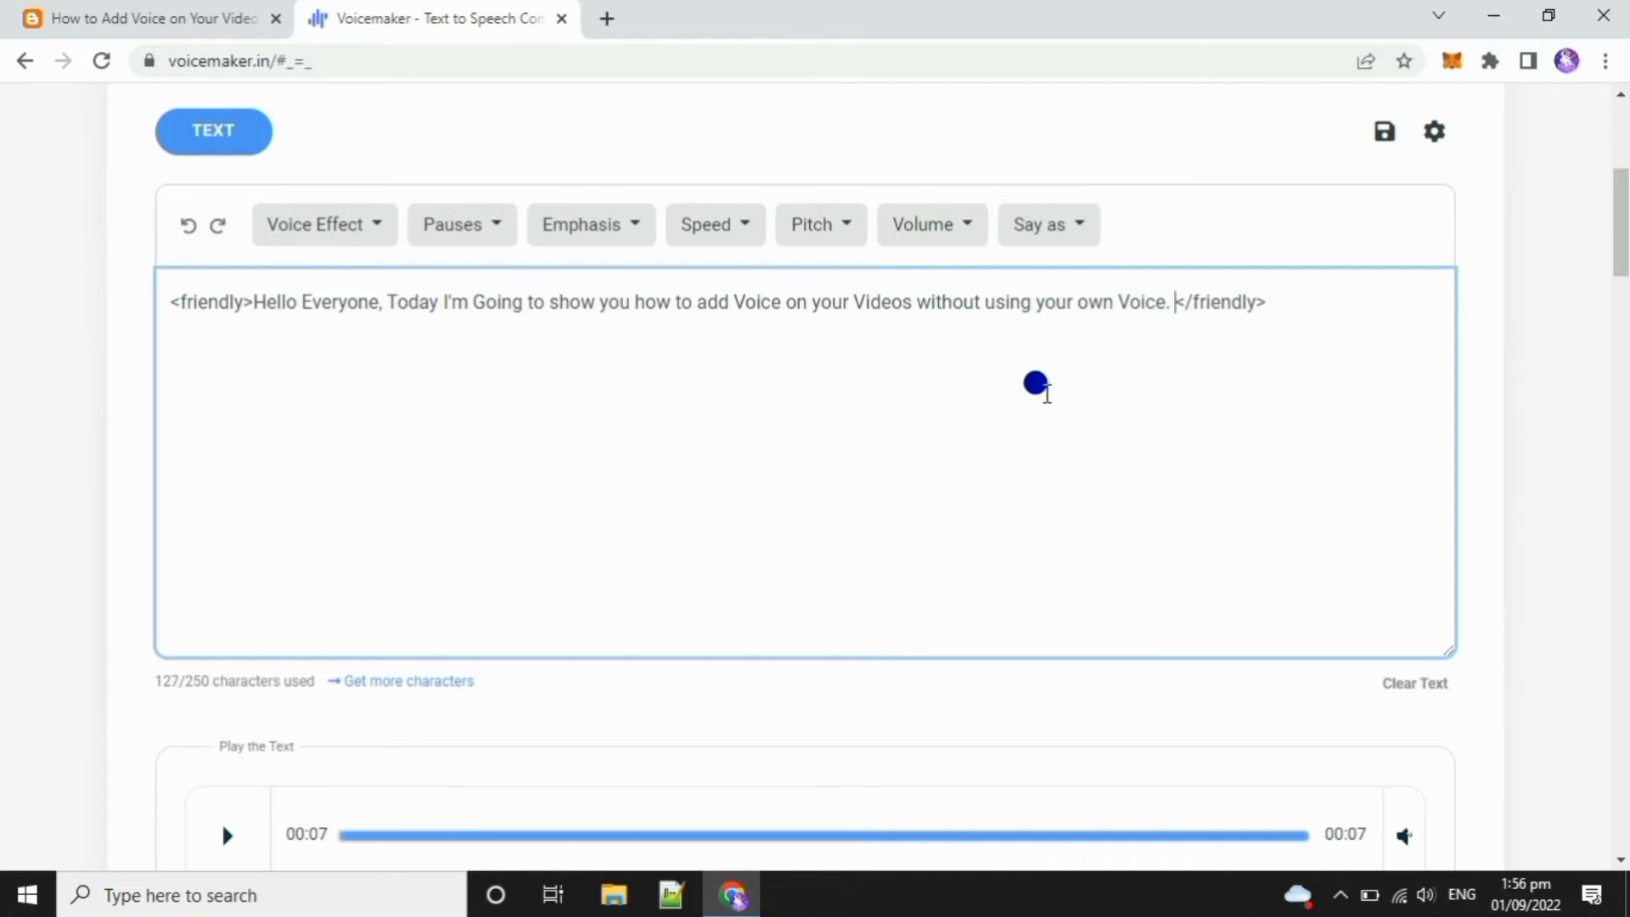
left_click(258, 300)
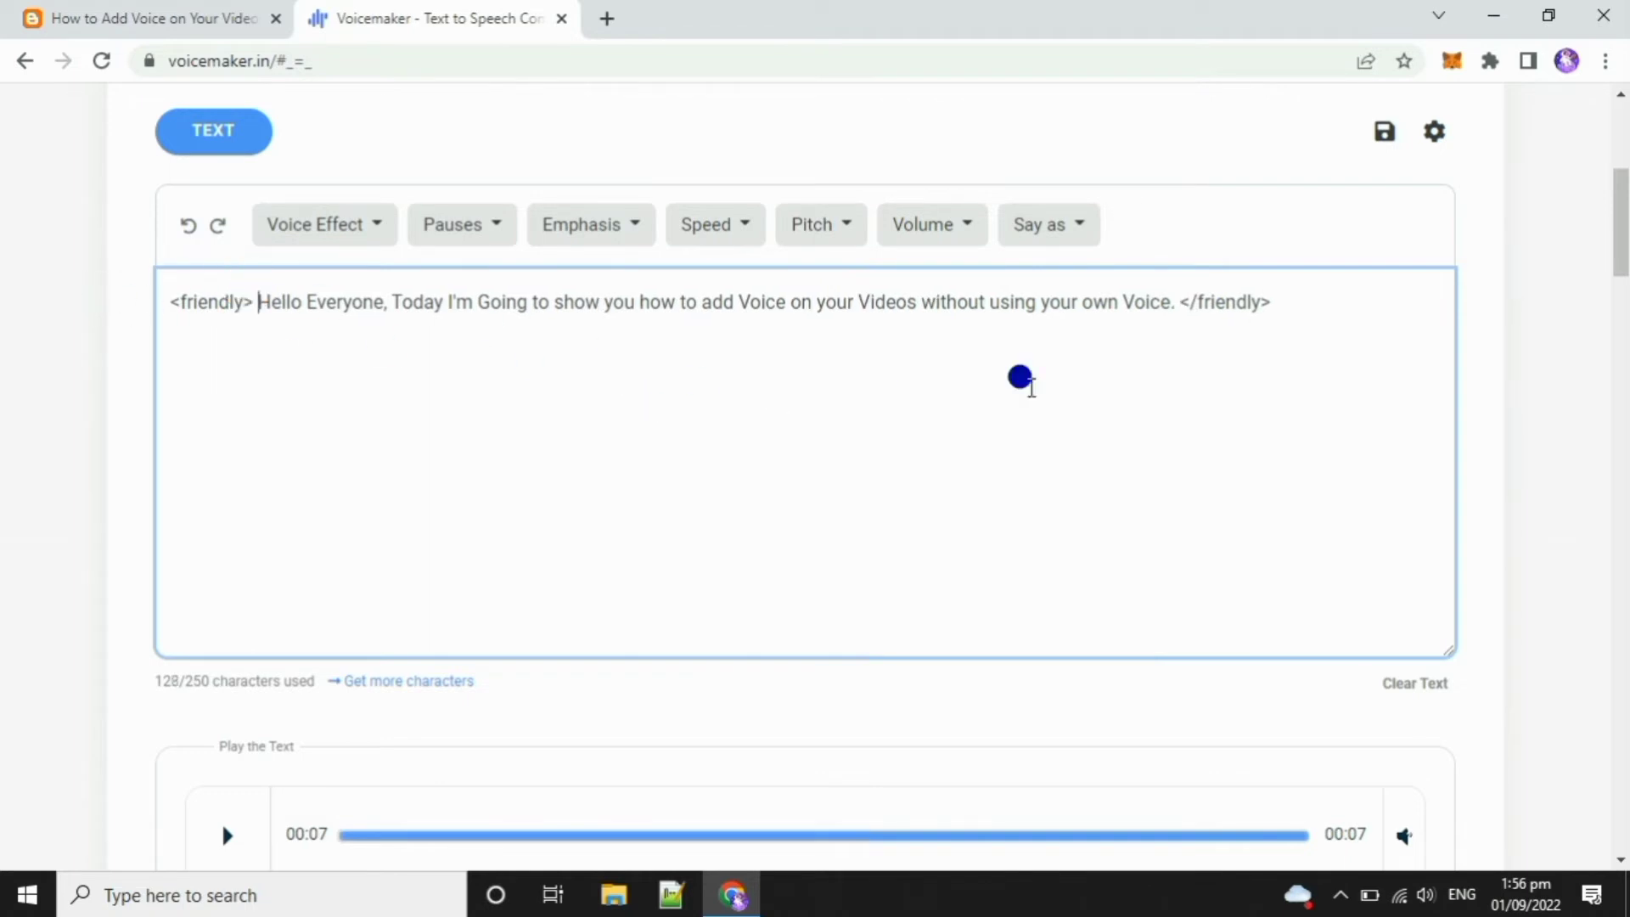
Regenerate the friendly-toned speech, listen to it, and download it as an MP3.
scroll(354, 468, "down", 4)
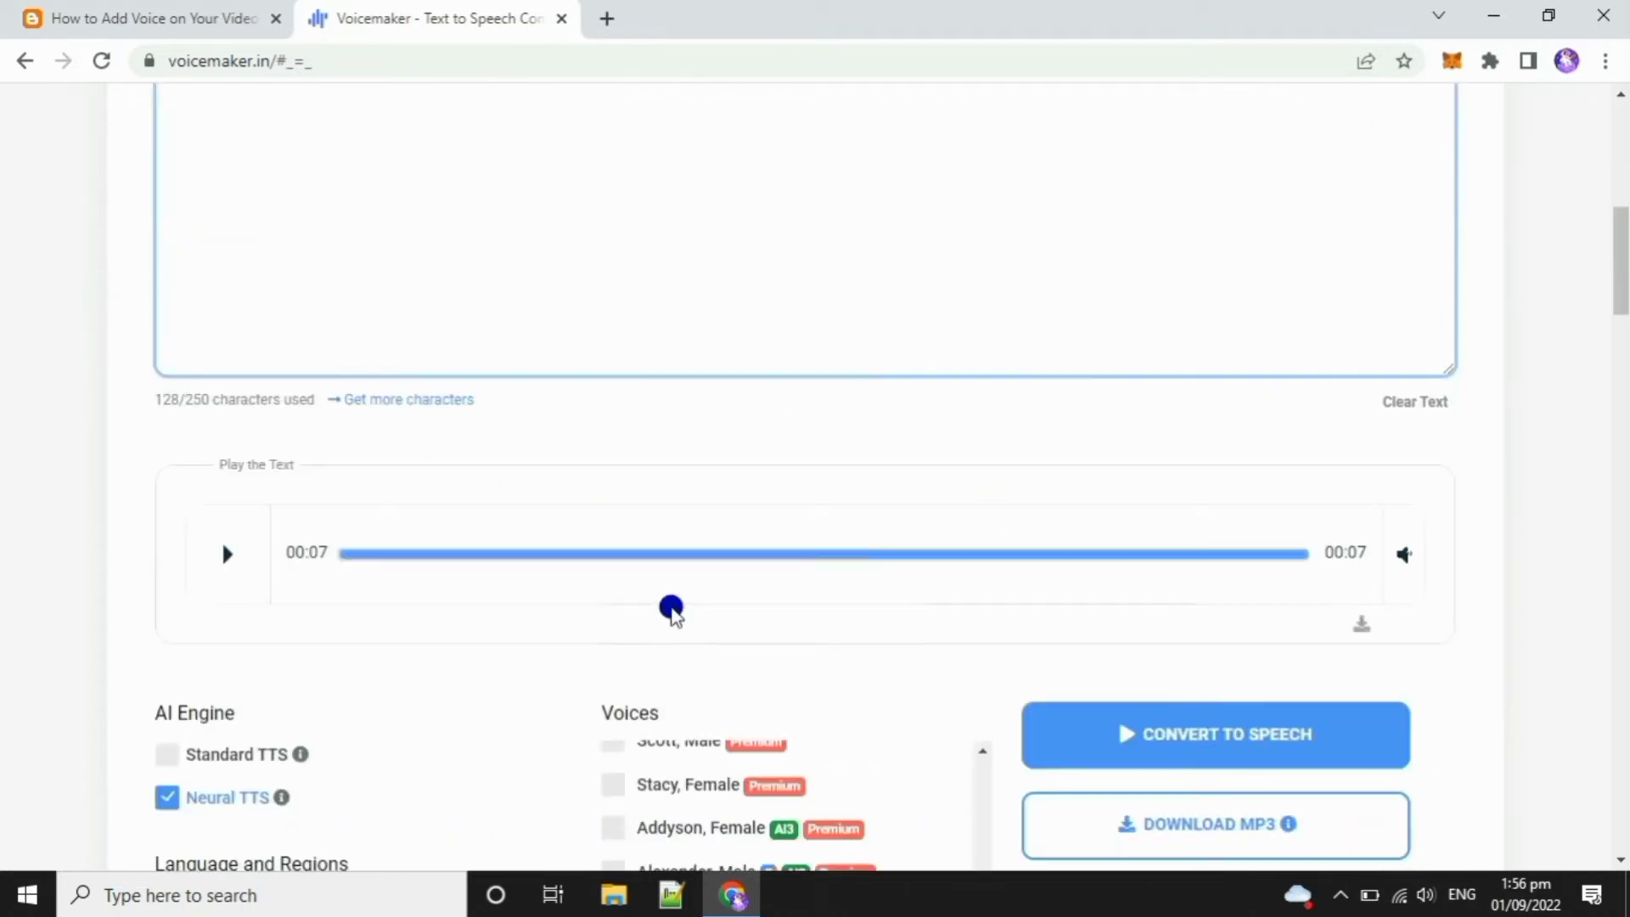
left_click(1179, 655)
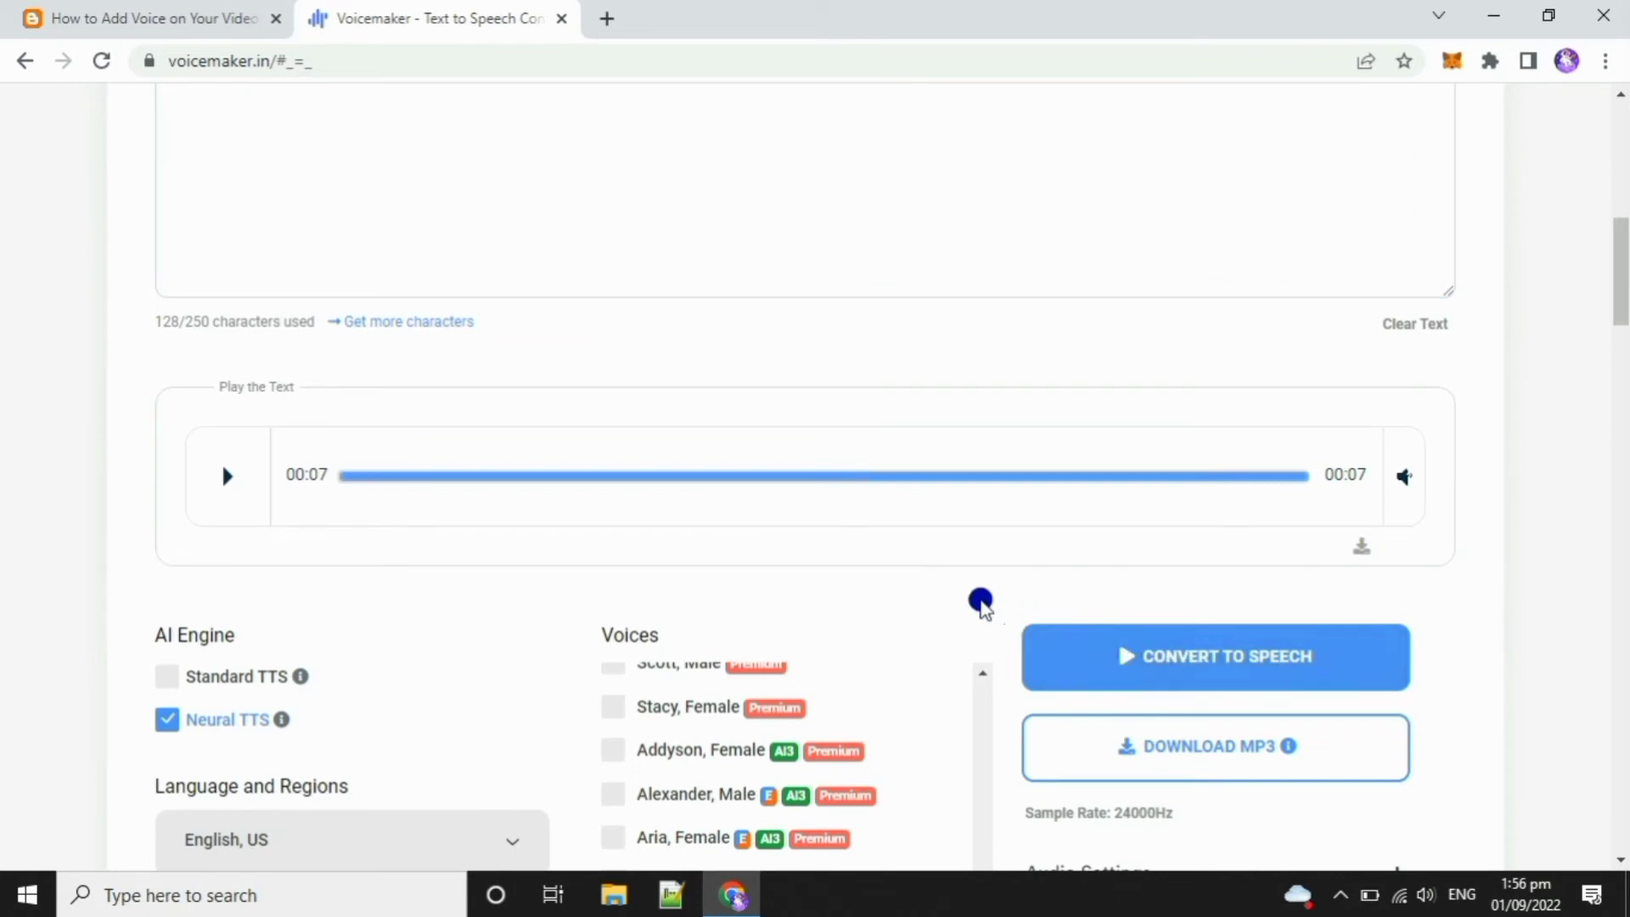
scroll(941, 599, "up", 3)
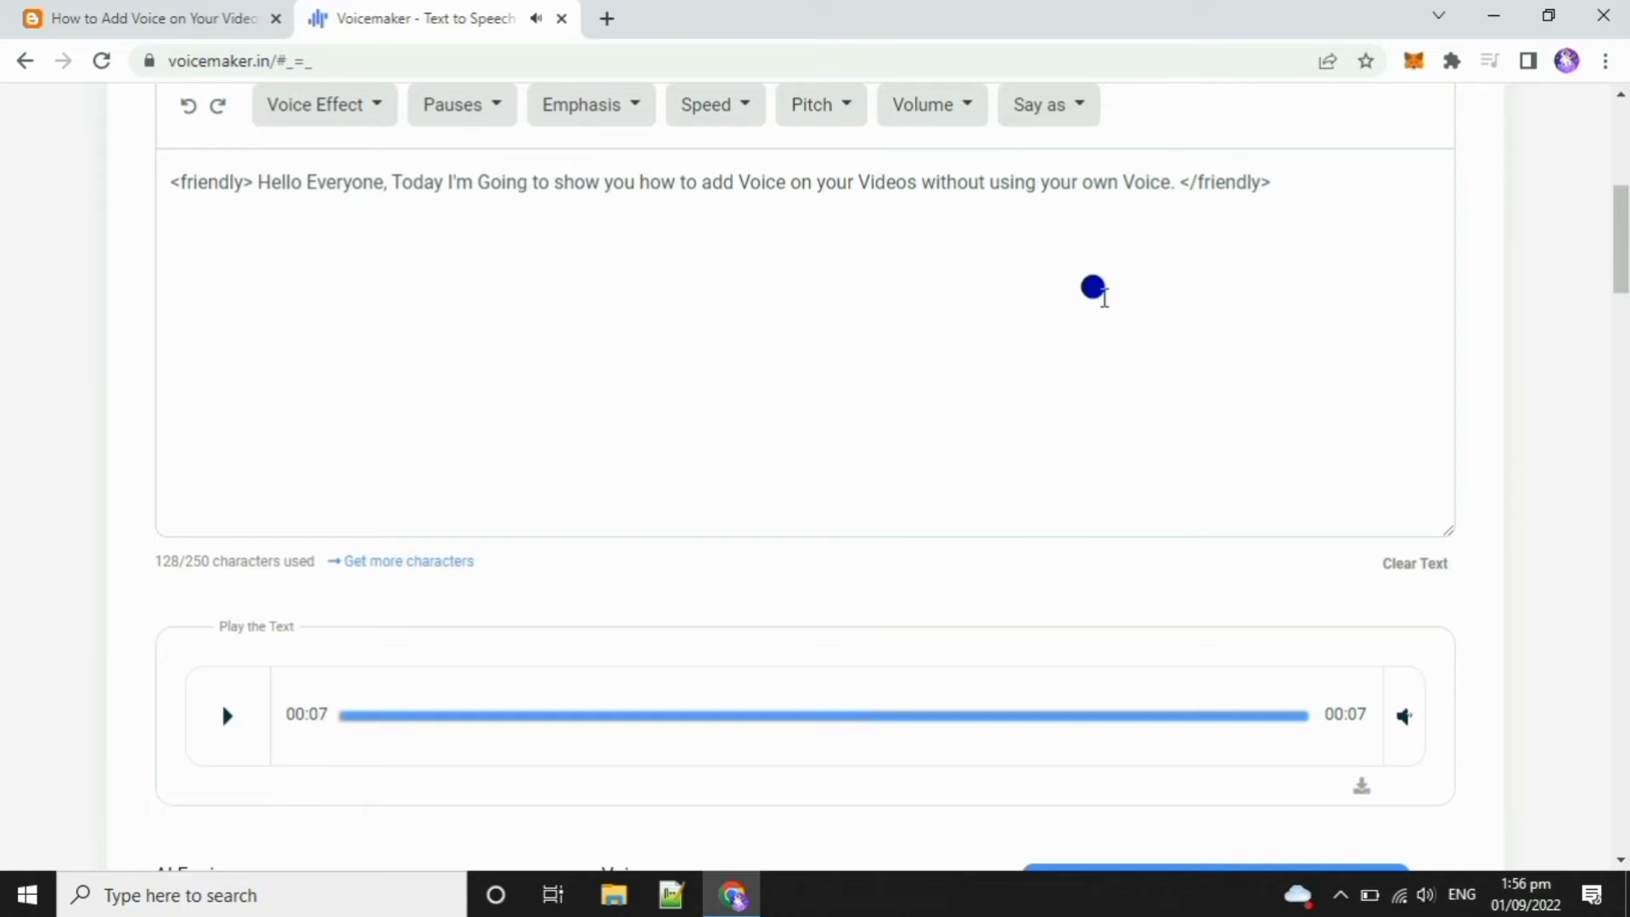
scroll(1146, 510, "down", 3)
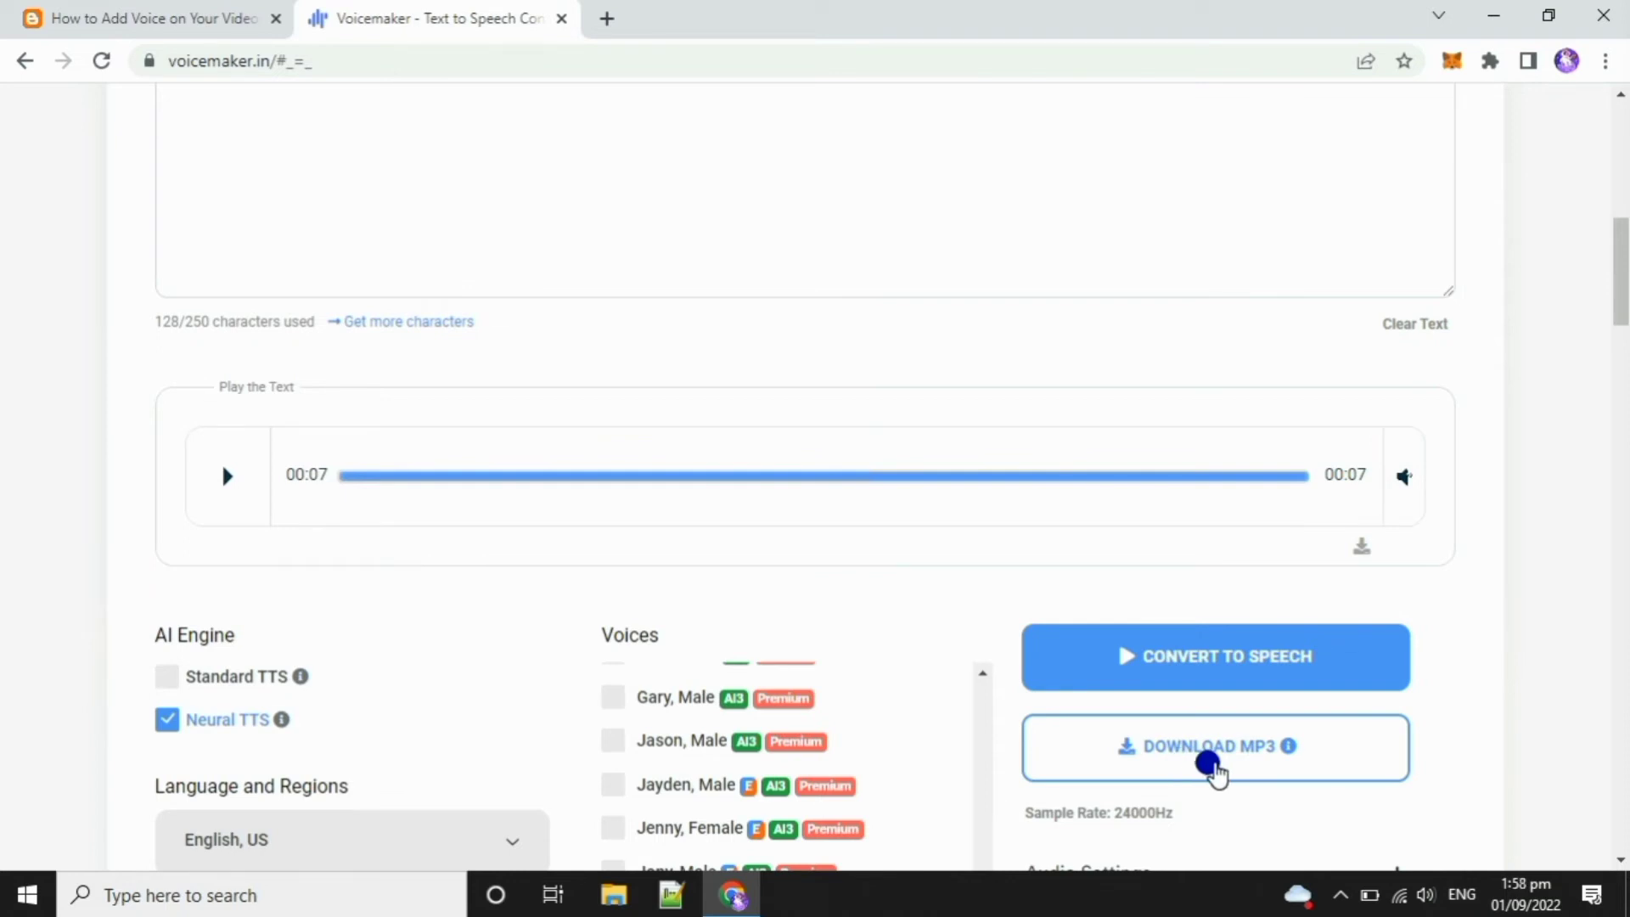
left_click(1213, 764)
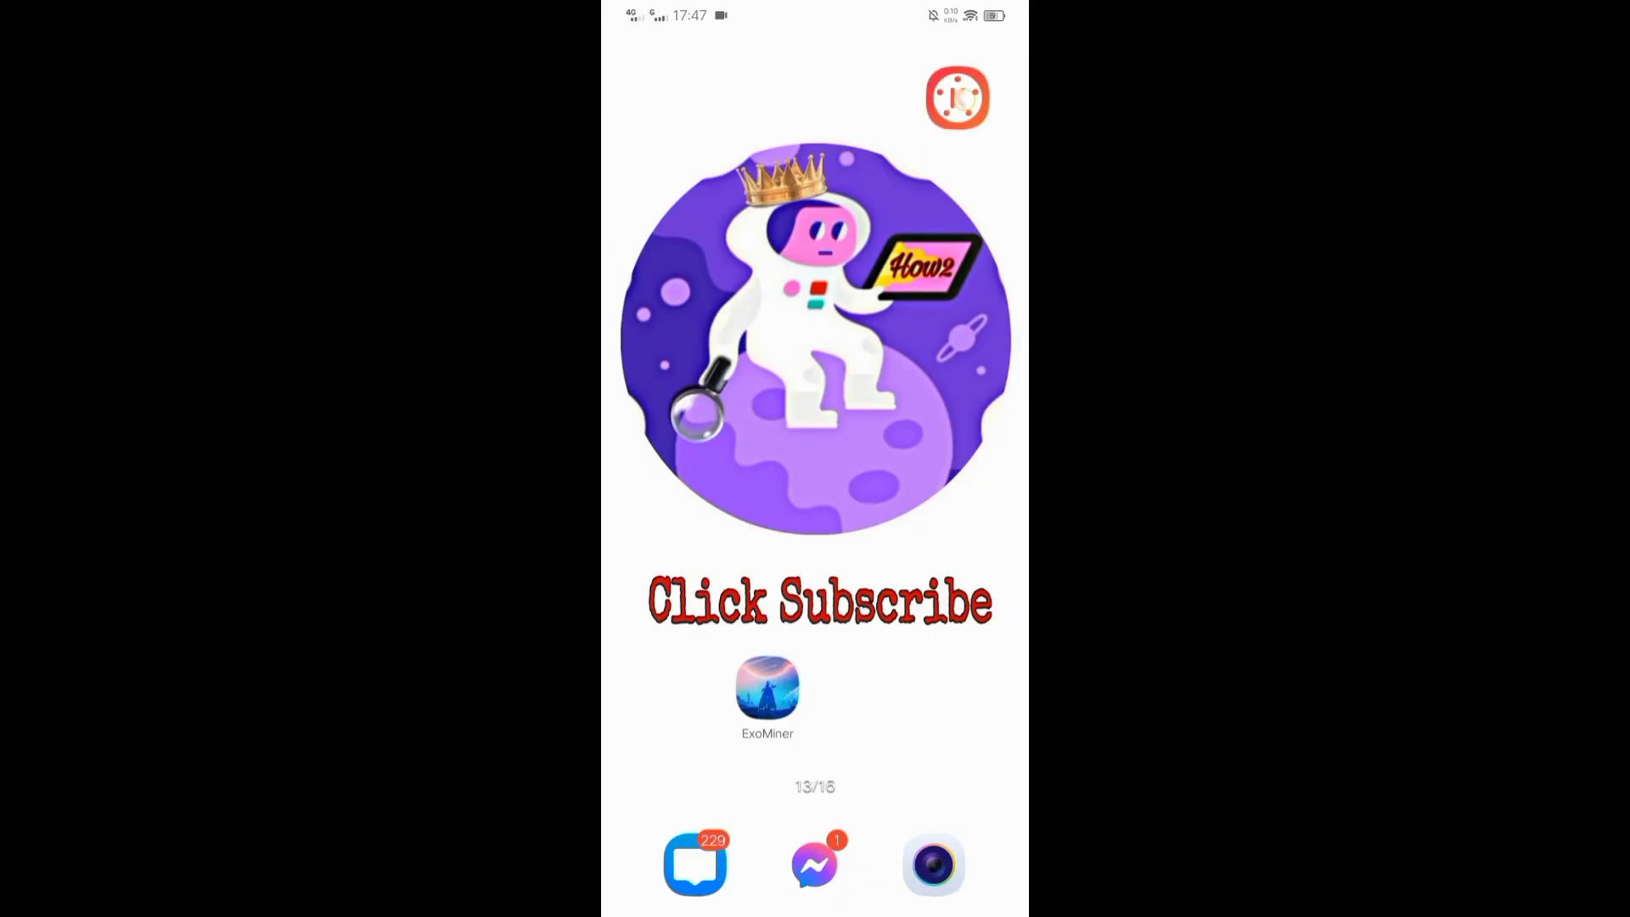
Launch KineMaster and begin a new project, reaching the name and 16:9 aspect-ratio setup.
left_click(958, 98)
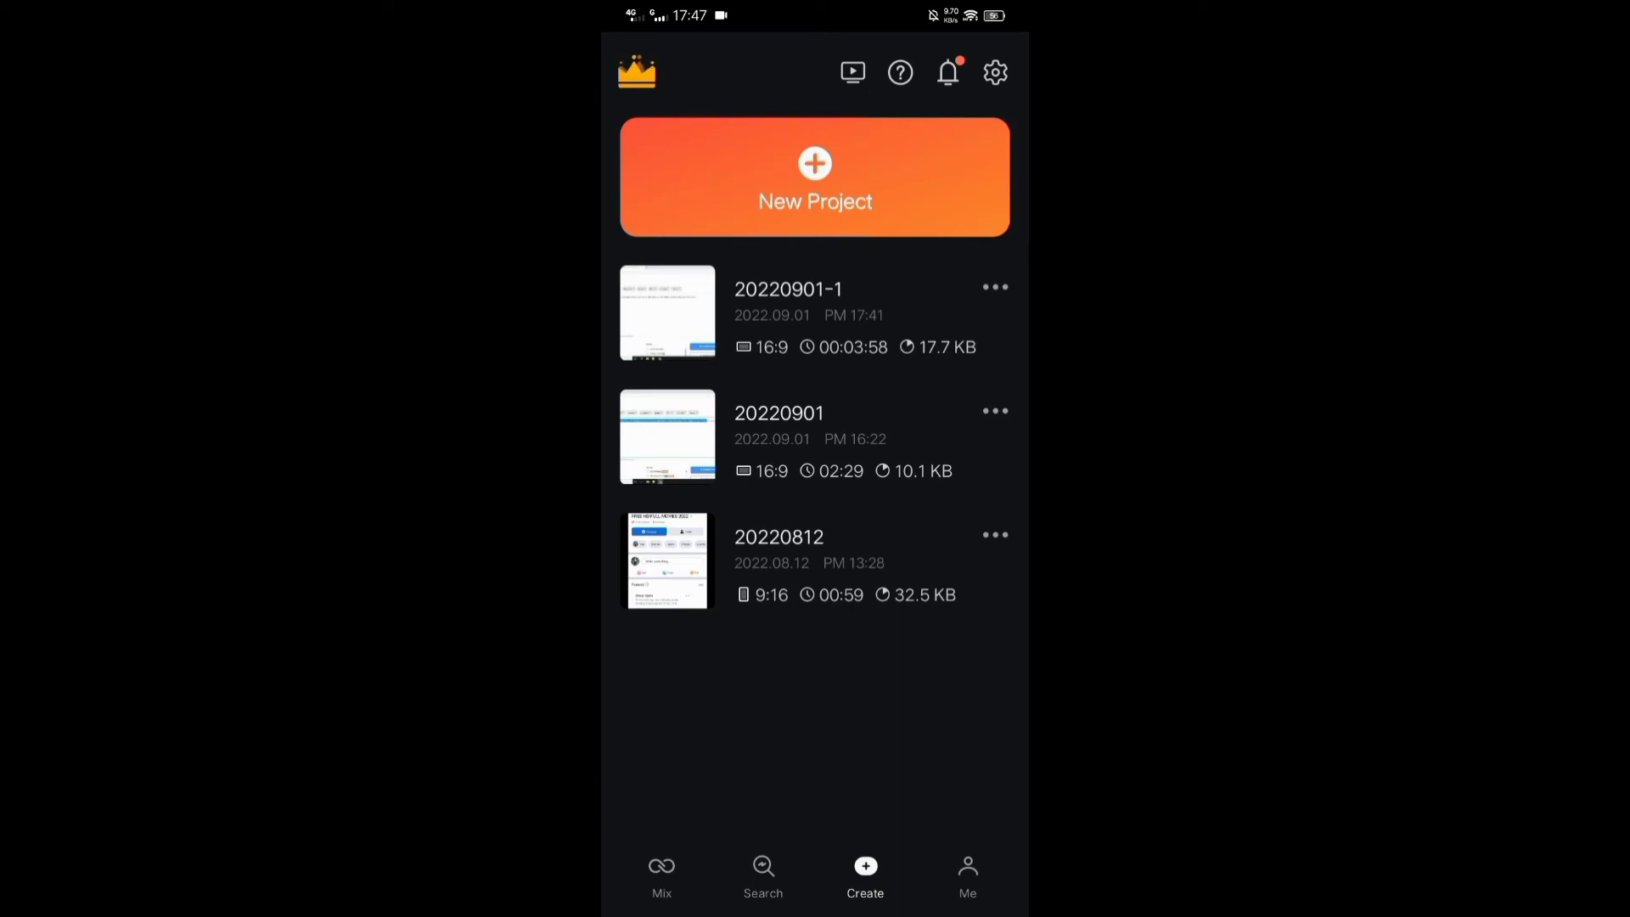
left_click(815, 178)
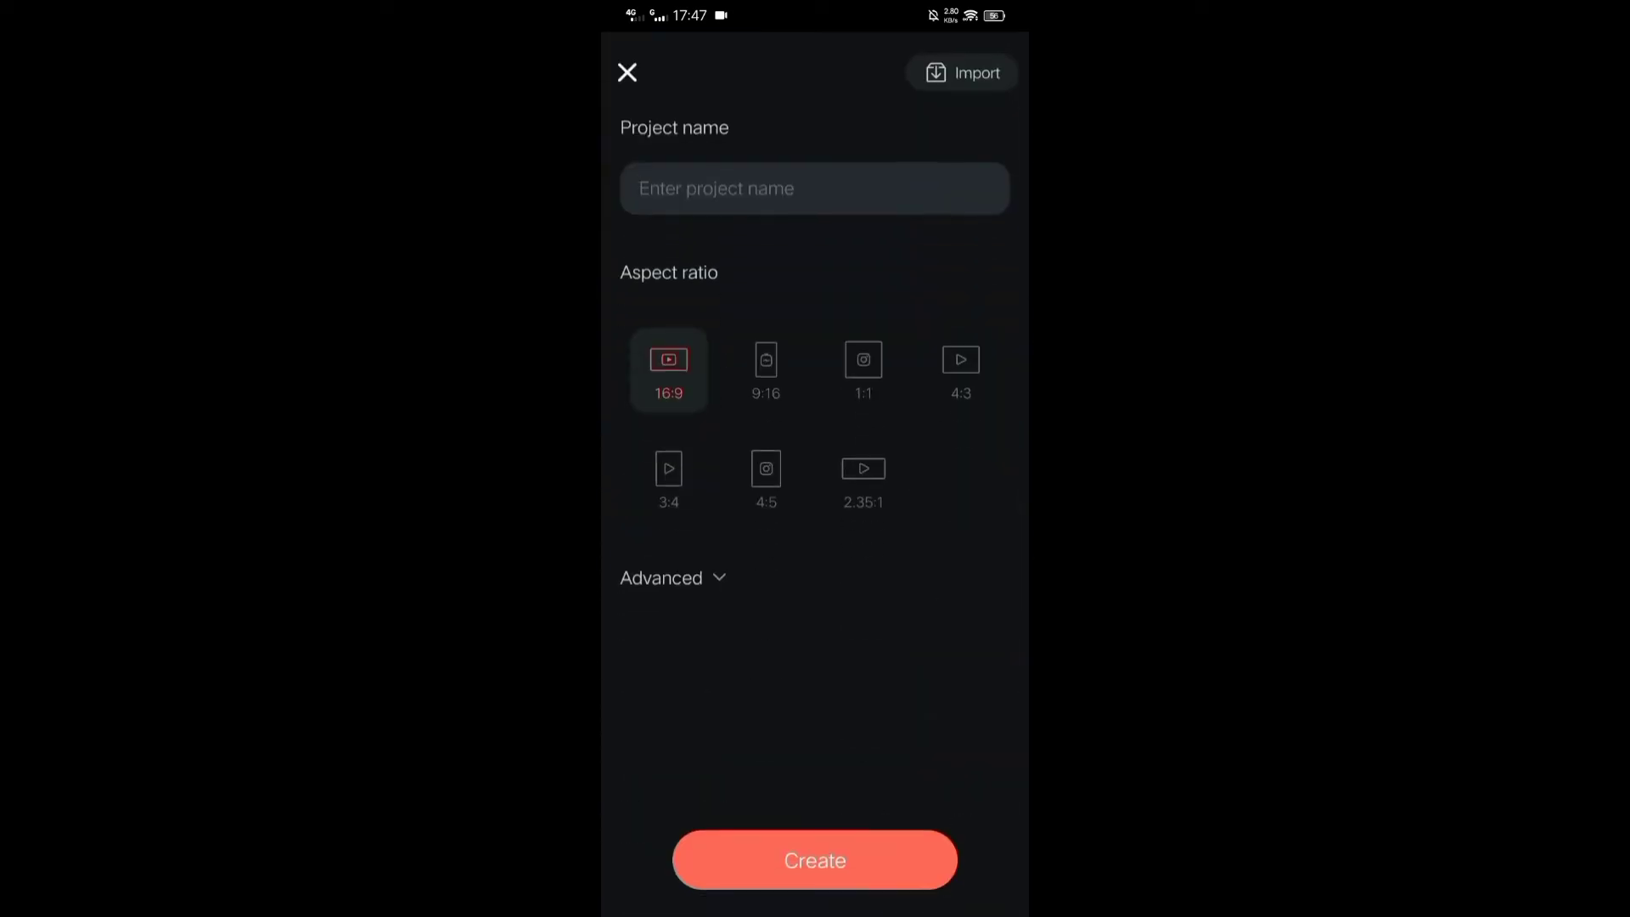